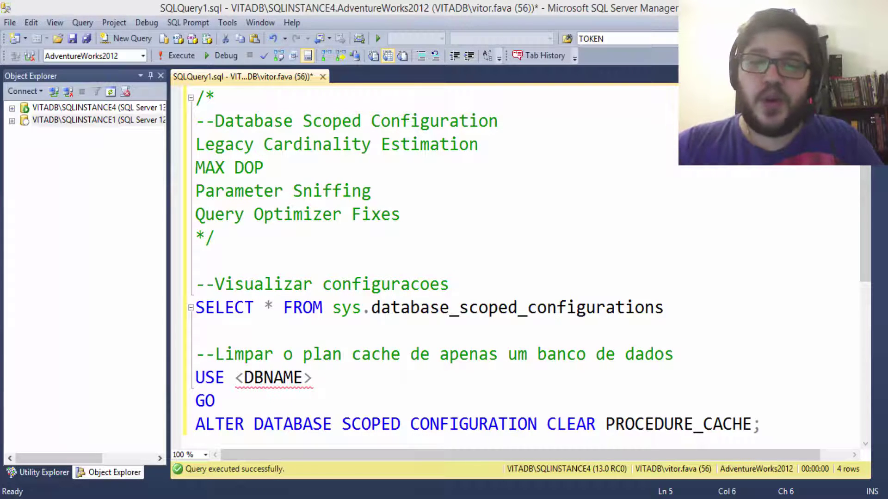
Copy CLEAR PROCEDURE_CACHE into a new line below Query Optimizer Fixes in the opening comment and change MAX DOP to MAXDOP.
left_click(355, 159)
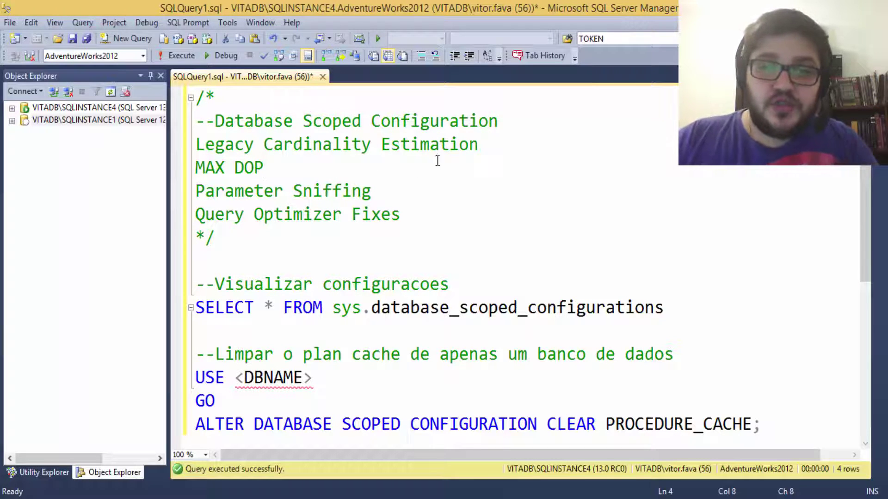
left_click(411, 216)
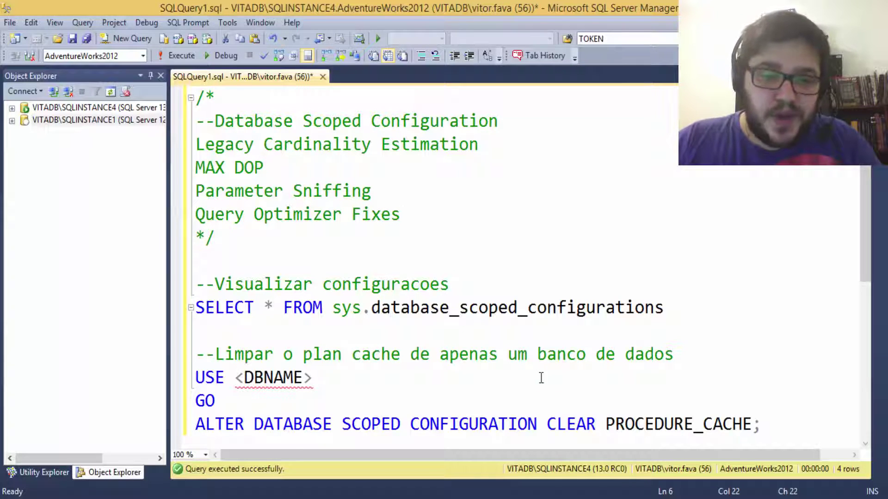
left_click_drag(548, 424, 752, 424)
key("ctrl+c")
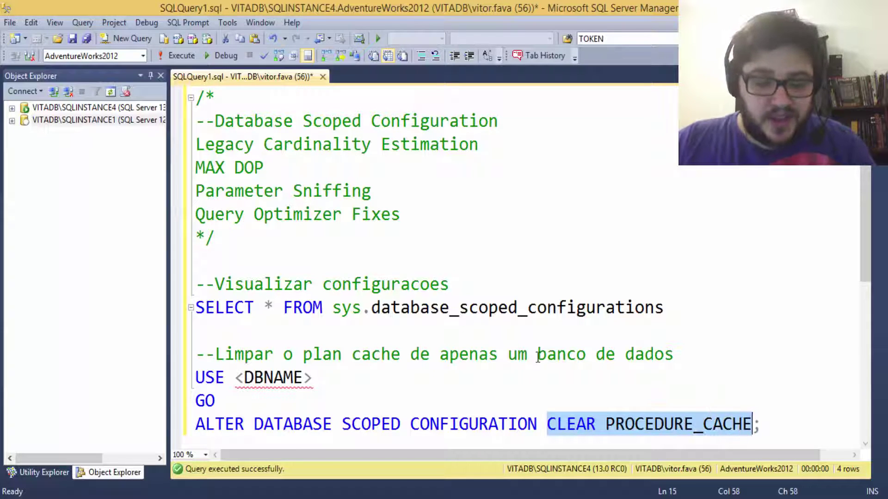
left_click(417, 215)
key("Return")
key("ctrl+v")
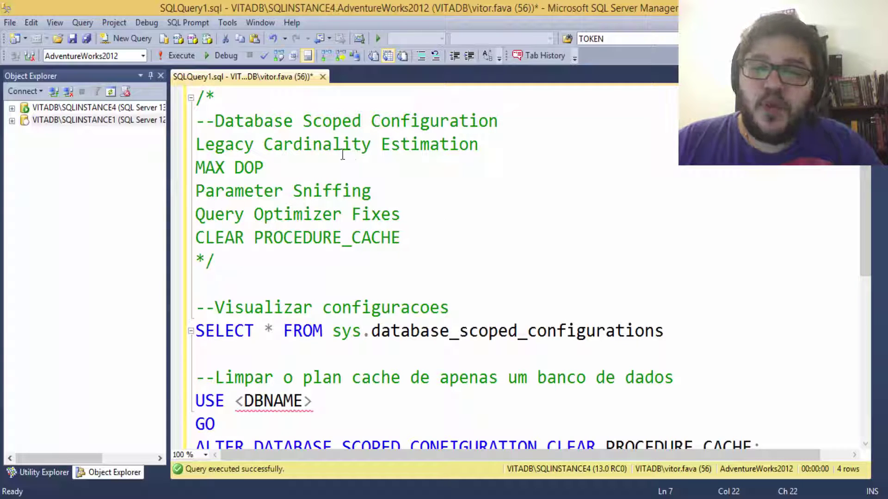
left_click(225, 169)
key("Delete")
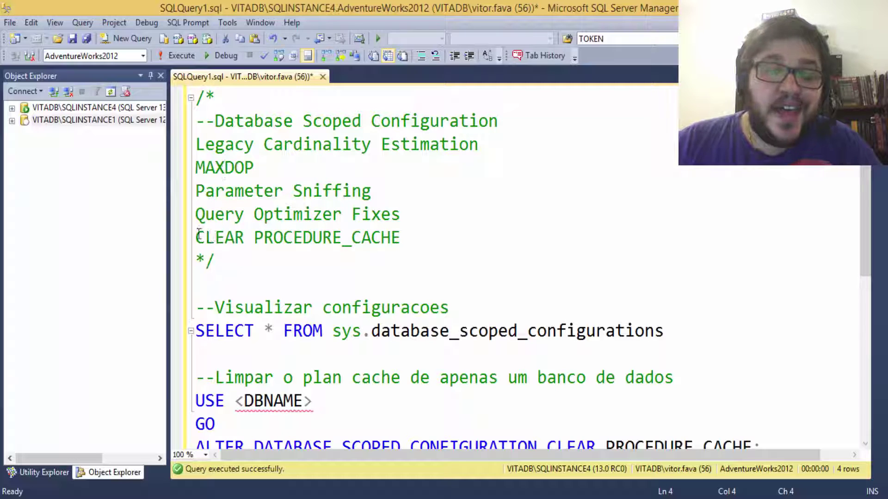
left_click(263, 238)
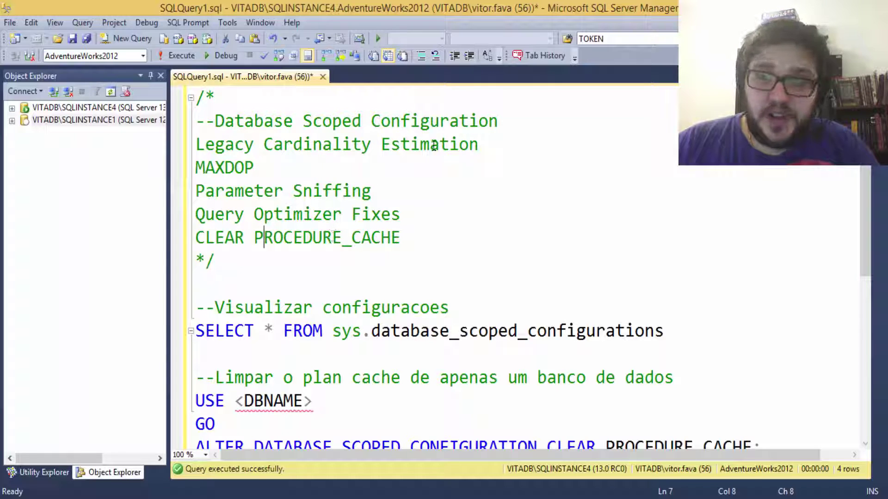
left_click_drag(481, 144, 195, 150)
left_click(225, 145)
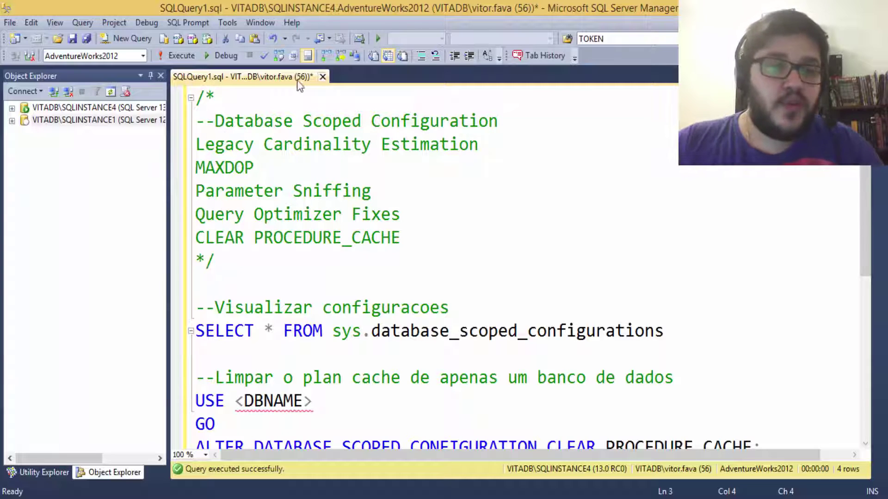
View the databases under SQLINSTANCE4 and widen the Object Explorer so the full server names fit.
left_click(12, 108)
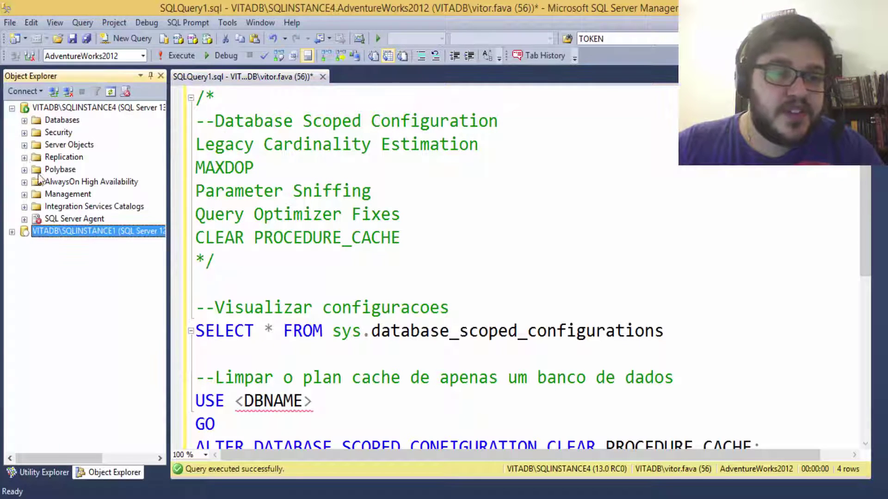
left_click(24, 120)
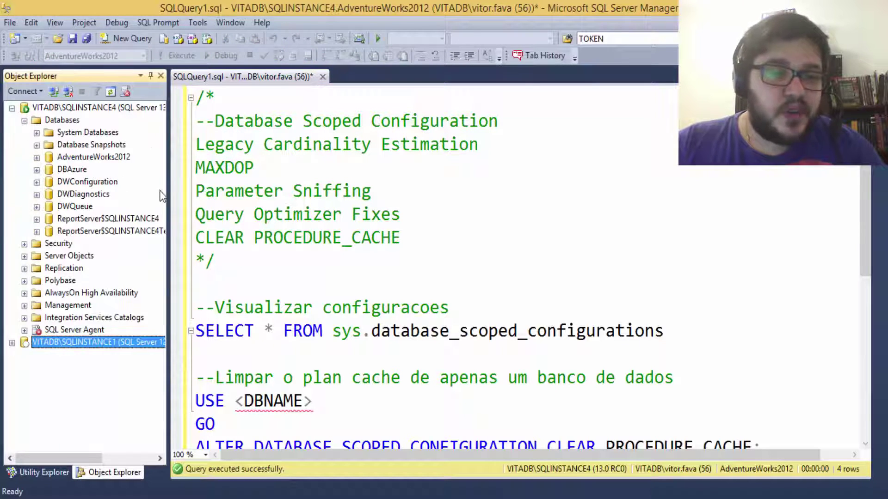
left_click_drag(168, 172, 243, 161)
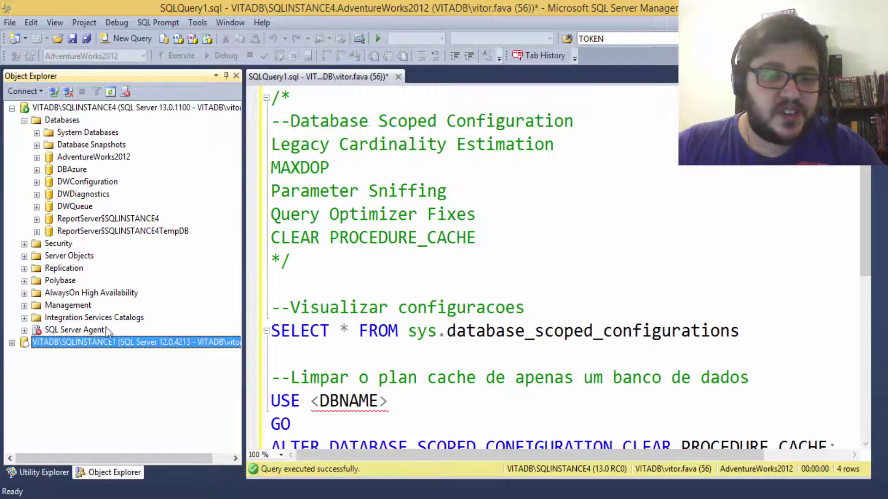
left_click(24, 121)
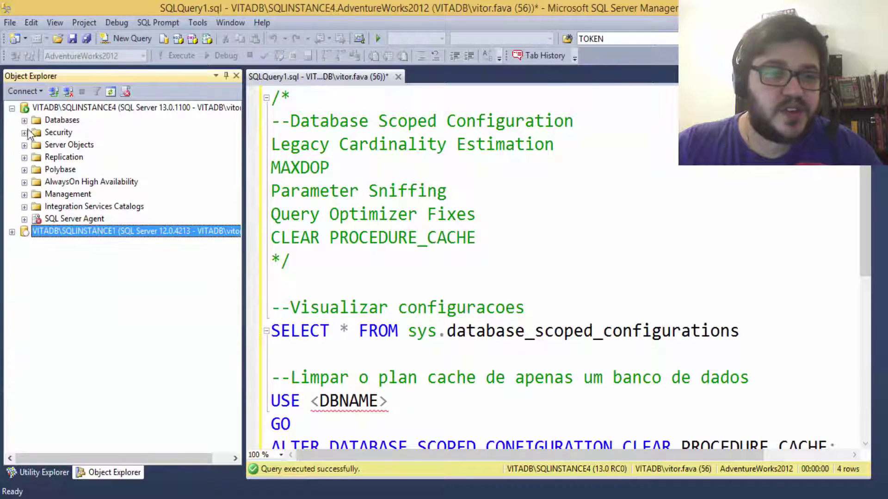
Open the properties of the AdventureWorks2012 database on SQLINSTANCE1.
left_click(12, 232)
left_click(24, 243)
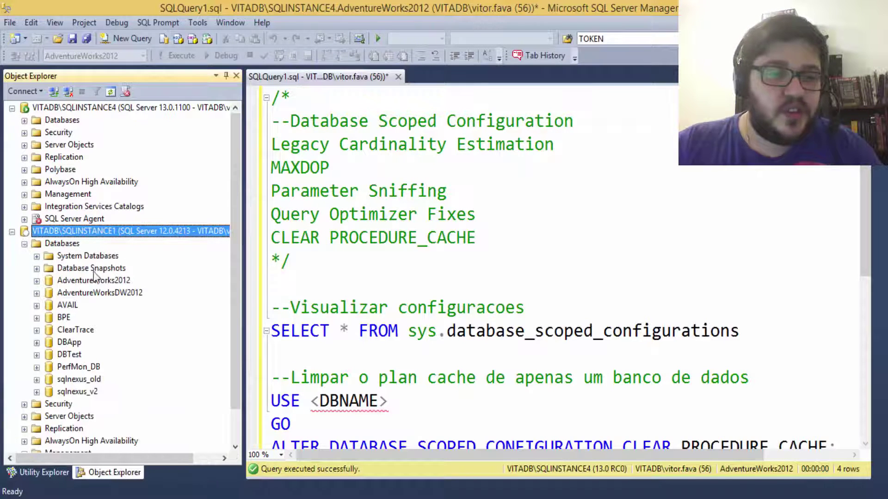
right_click(100, 282)
left_click(180, 491)
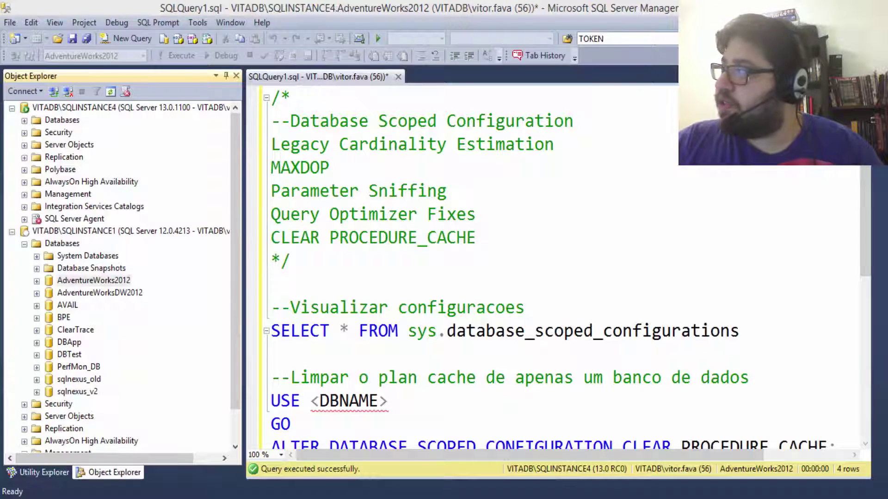
left_click_drag(886, 157, 550, 27)
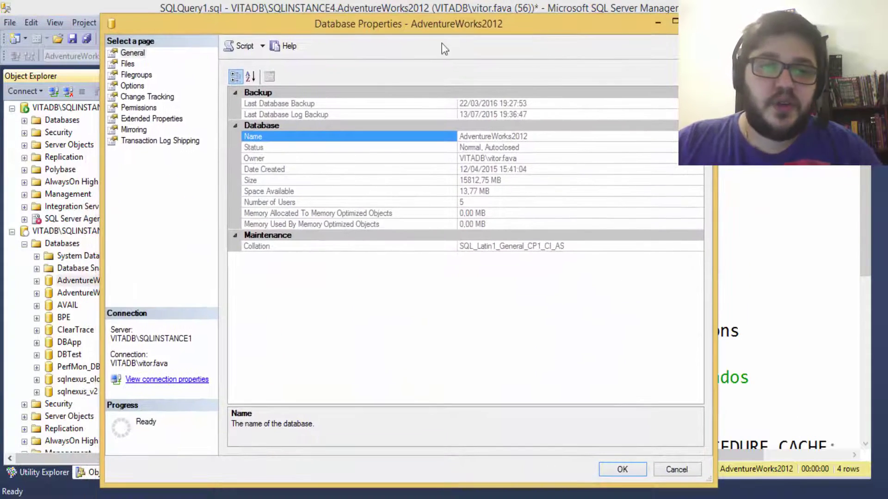
Examine the compatibility level in the database's Options page and close the properties without changes.
left_click(132, 85)
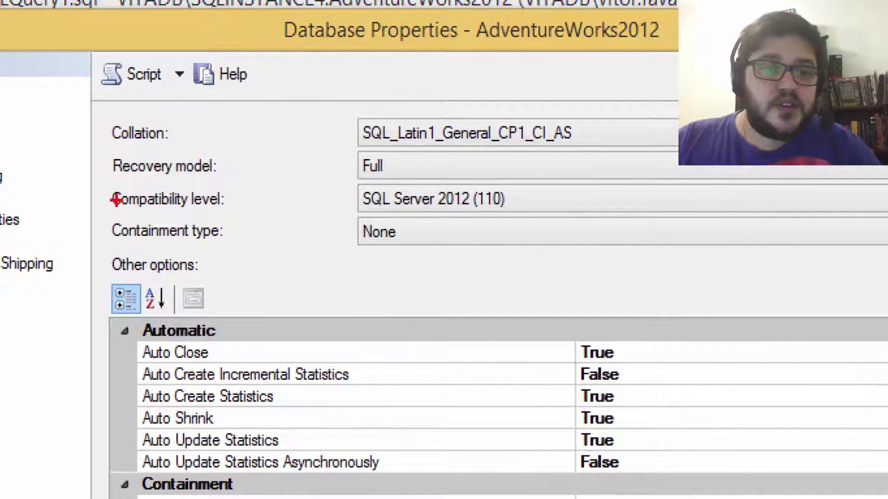
mouse_move(102, 181)
left_mouse_down()
mouse_move(252, 217)
mouse_move(705, 215)
left_mouse_up()
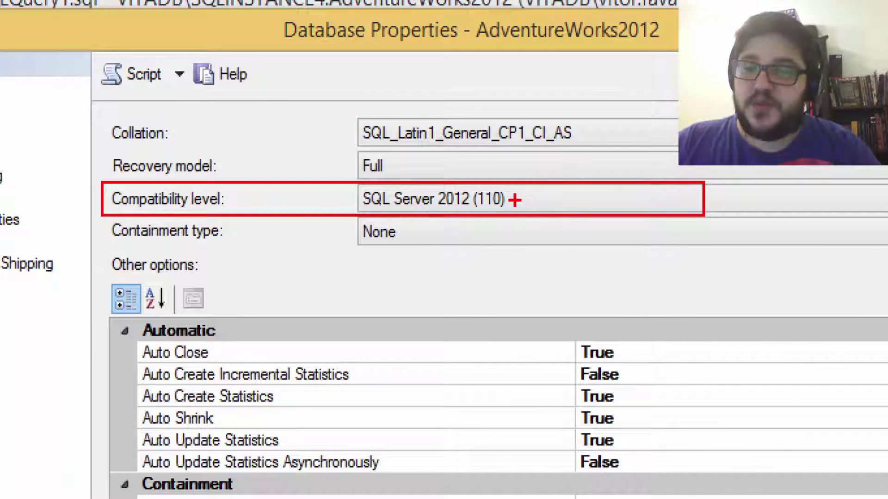
left_click_drag(513, 201, 533, 185)
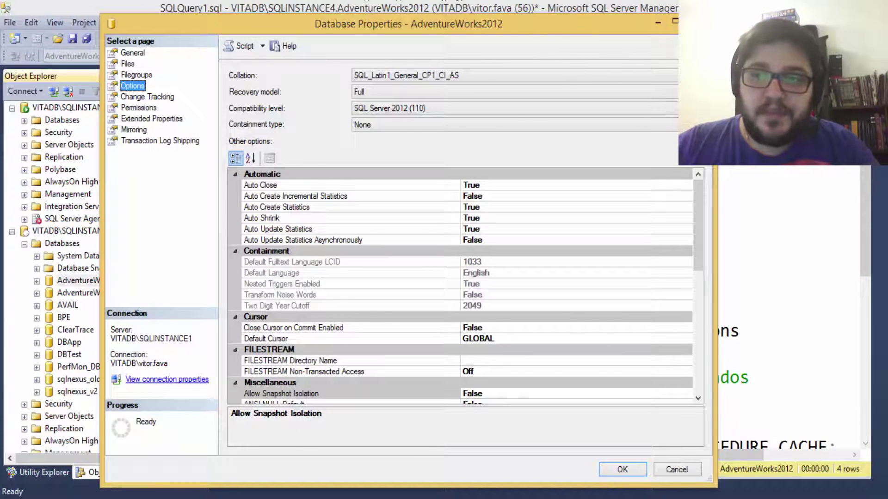
left_click(700, 21)
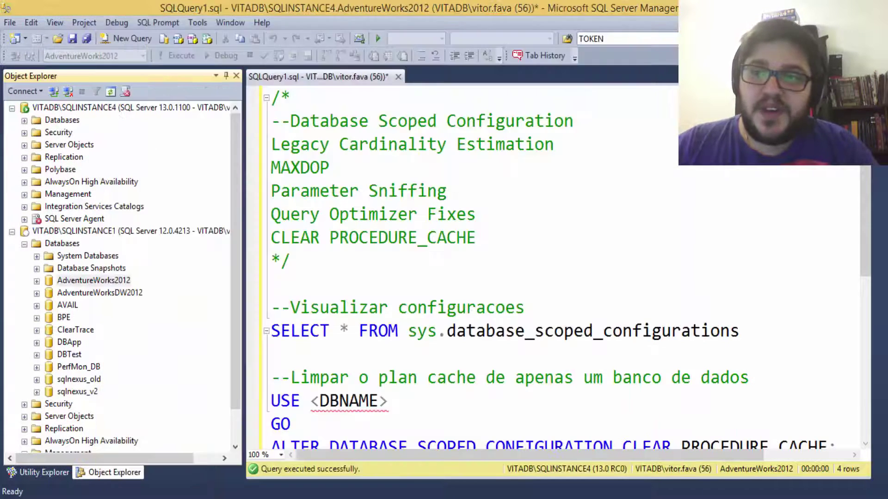
Remove the trailing space after Legacy Cardinality Estimation in the opening comment.
left_click_drag(274, 144, 566, 146)
left_click(391, 155)
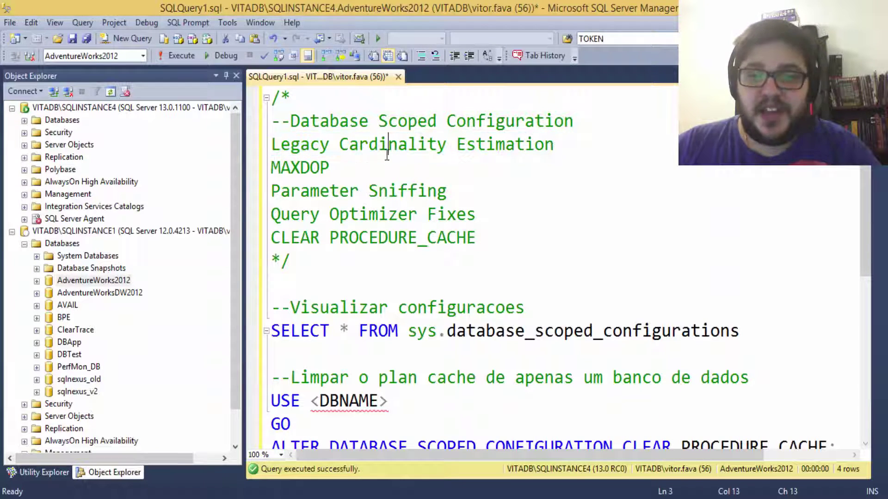
left_click(556, 146)
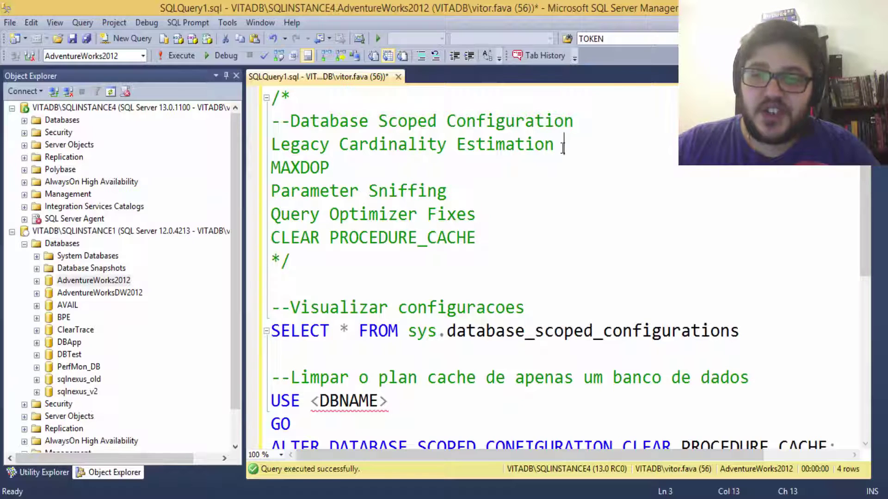
key("BackSpace")
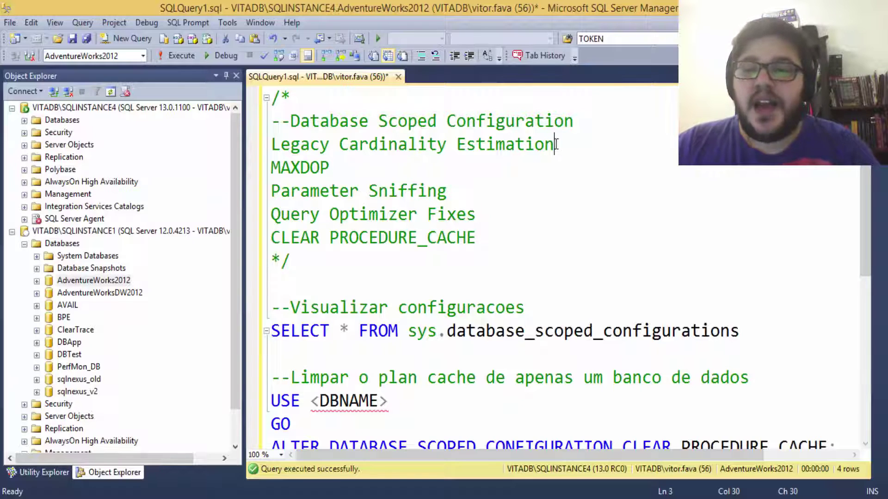
left_click(291, 144)
double_click(291, 145)
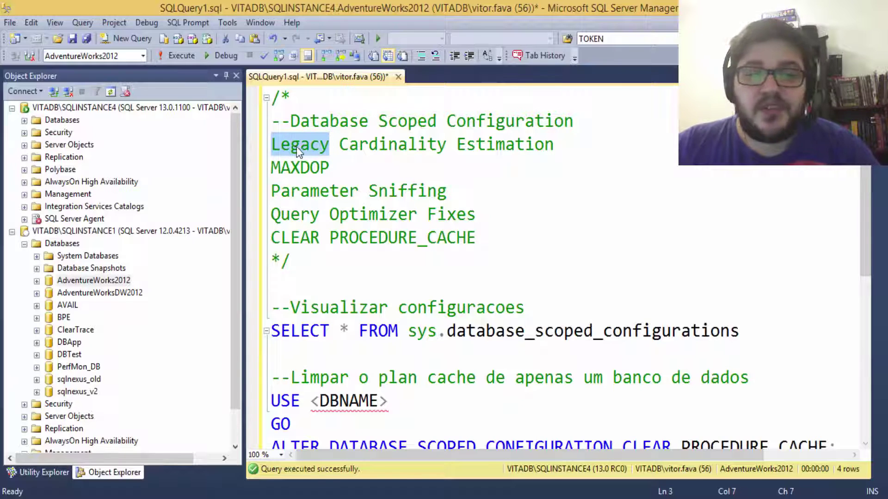
left_click(303, 147)
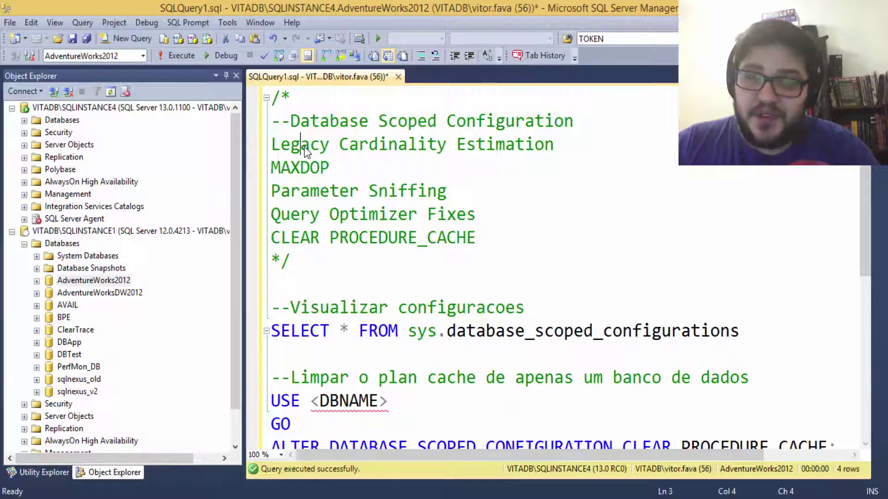
left_click_drag(271, 145, 563, 152)
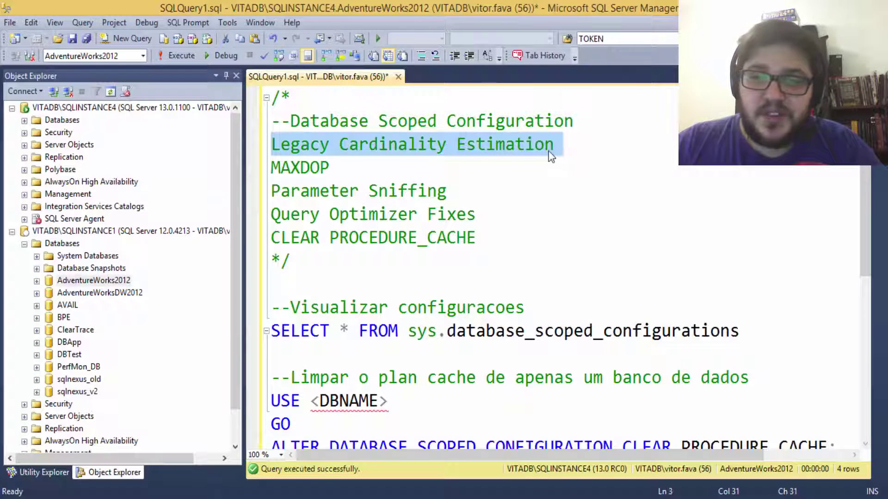
left_click(555, 148)
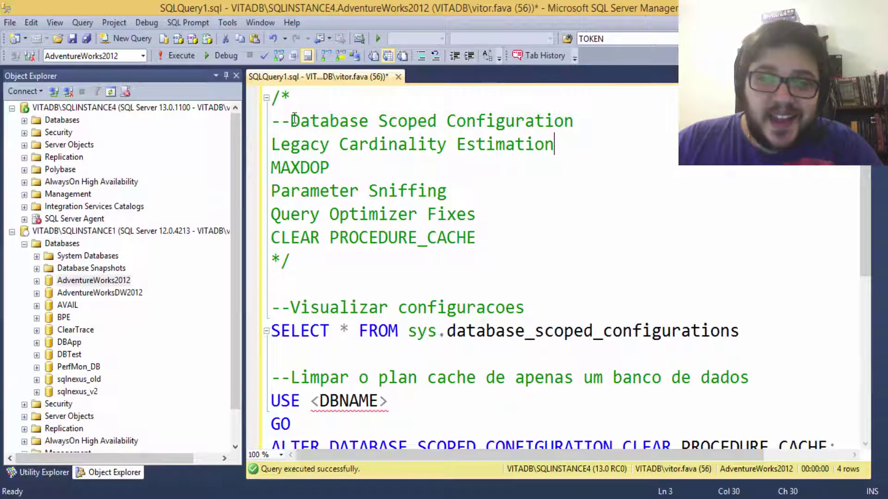
left_click_drag(291, 121, 575, 123)
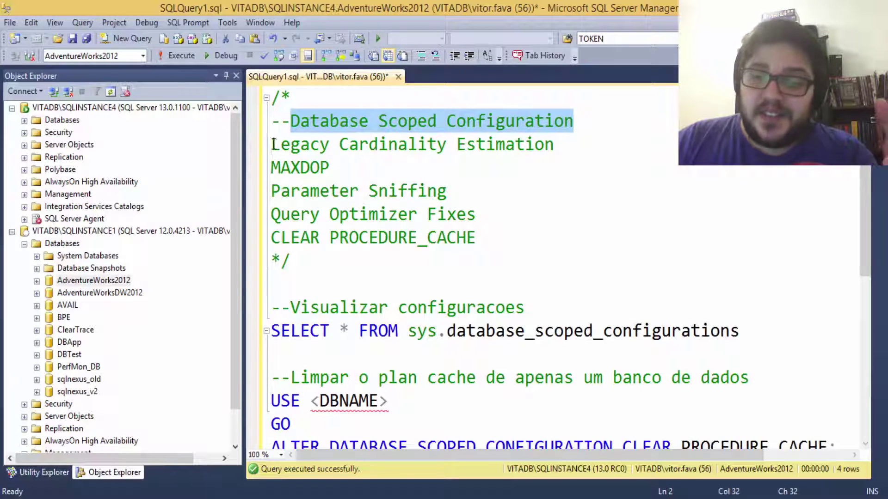
left_click_drag(272, 145, 556, 148)
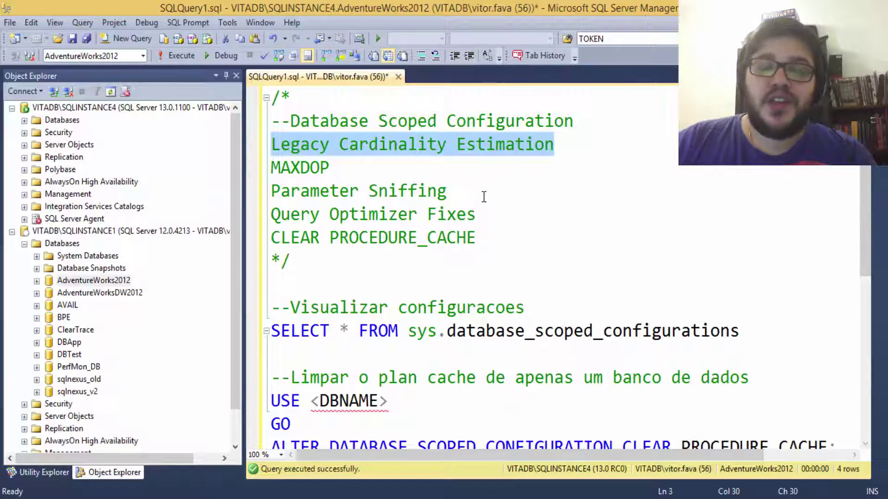
left_click(281, 172)
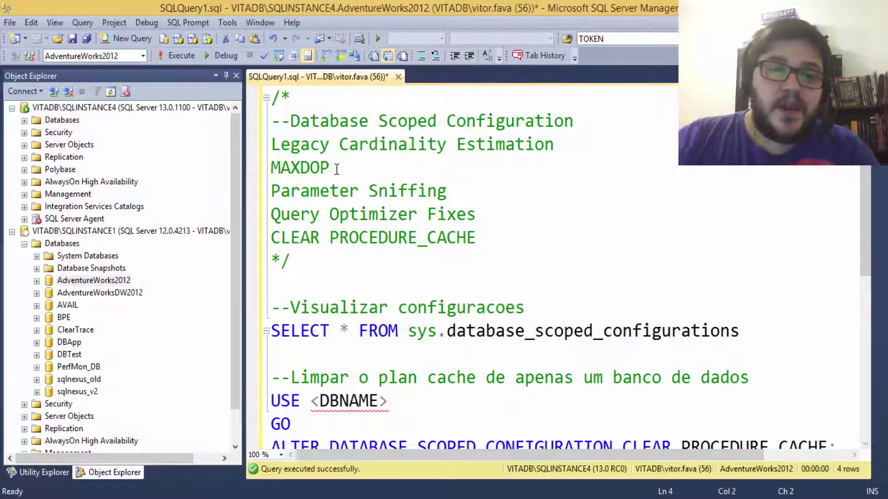
key("Right")
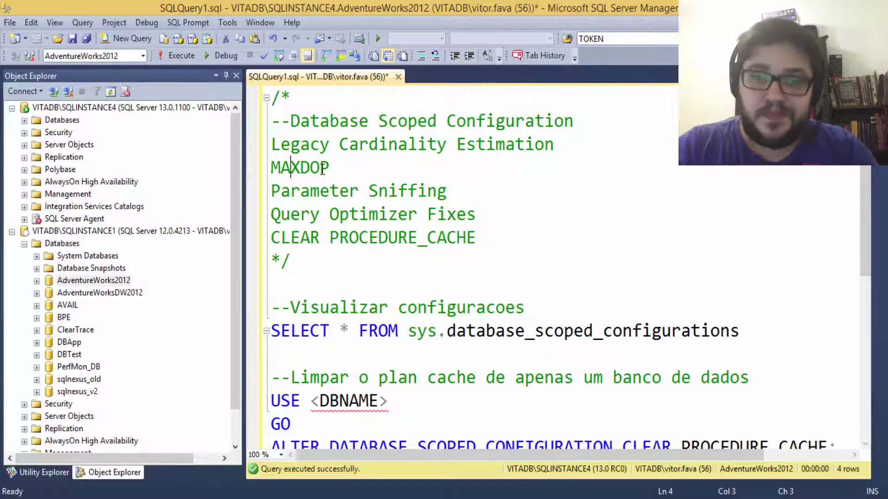
Open the server properties of SQLINSTANCE1 and examine the Parallelism settings, including Max Degree of Parallelism, on the Advanced page.
left_click(13, 107)
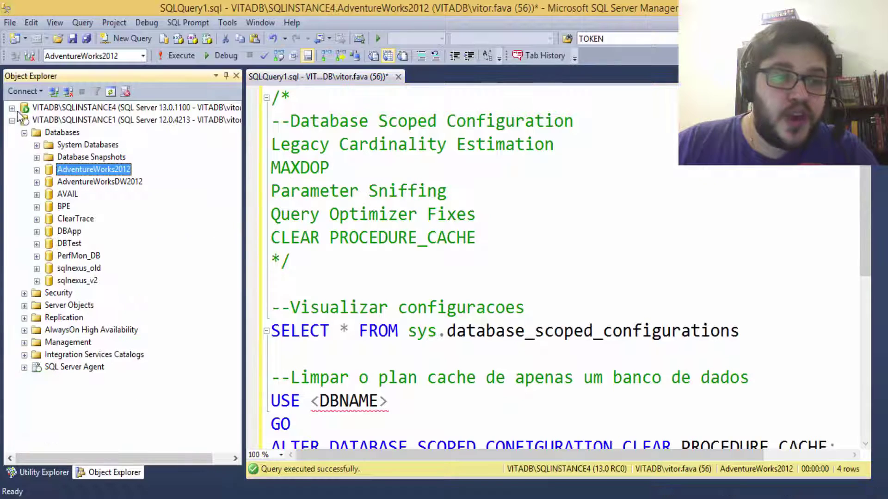
right_click(65, 124)
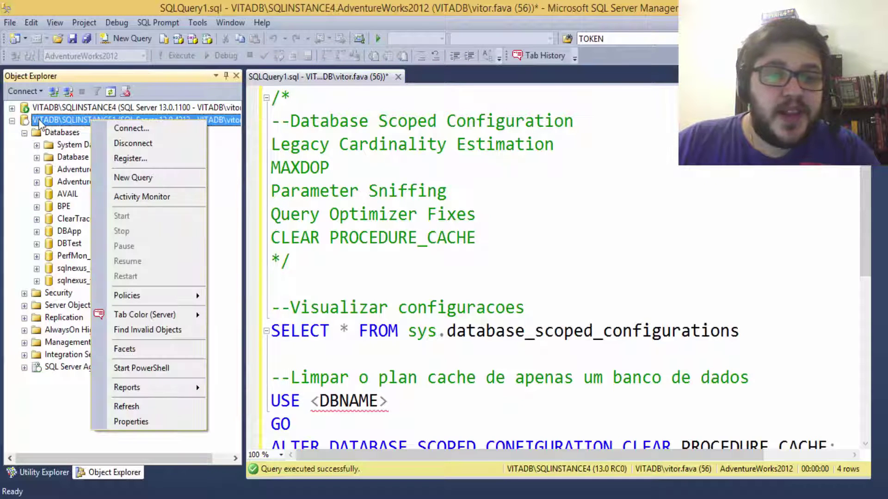
left_click(65, 121)
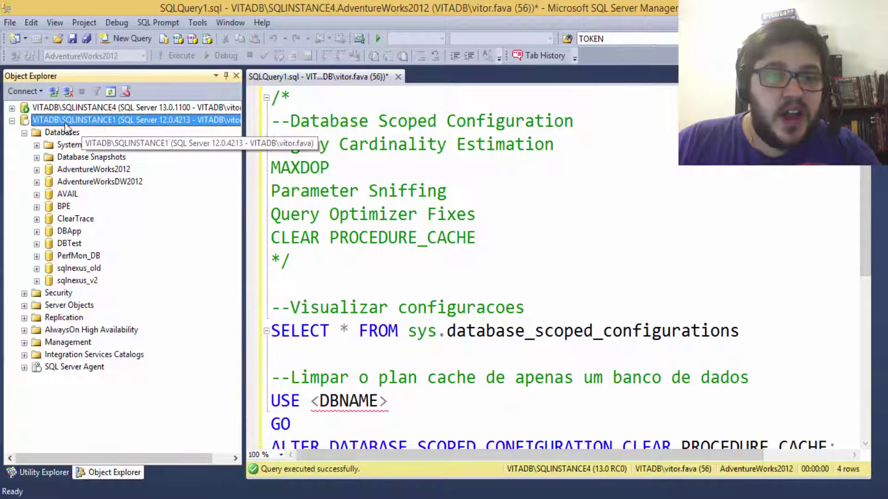
right_click(65, 123)
left_click(131, 423)
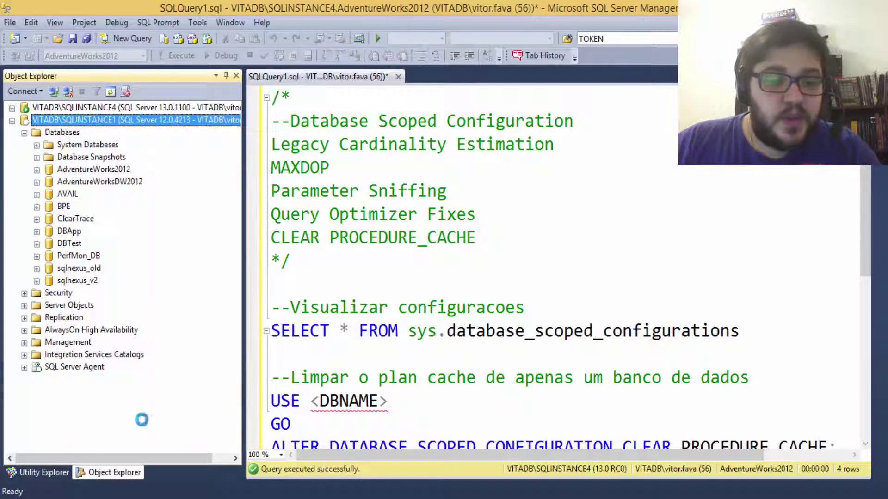
left_click(374, 155)
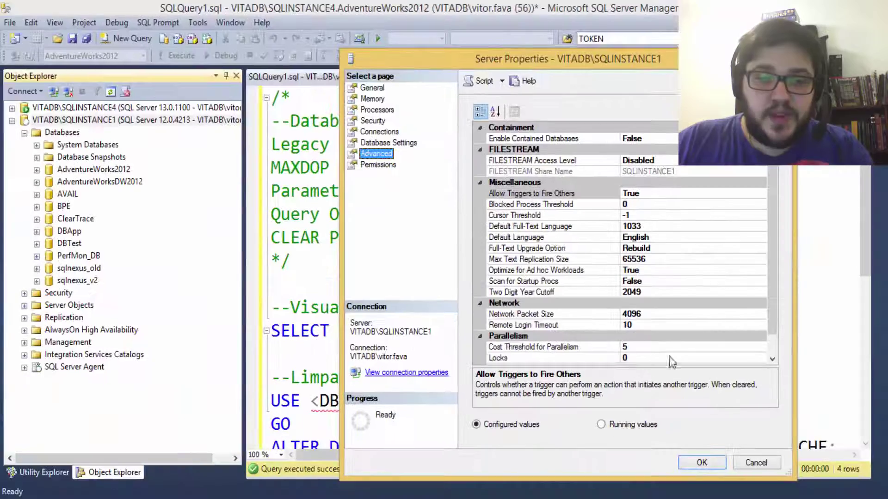
scroll(672, 362, "down", 1)
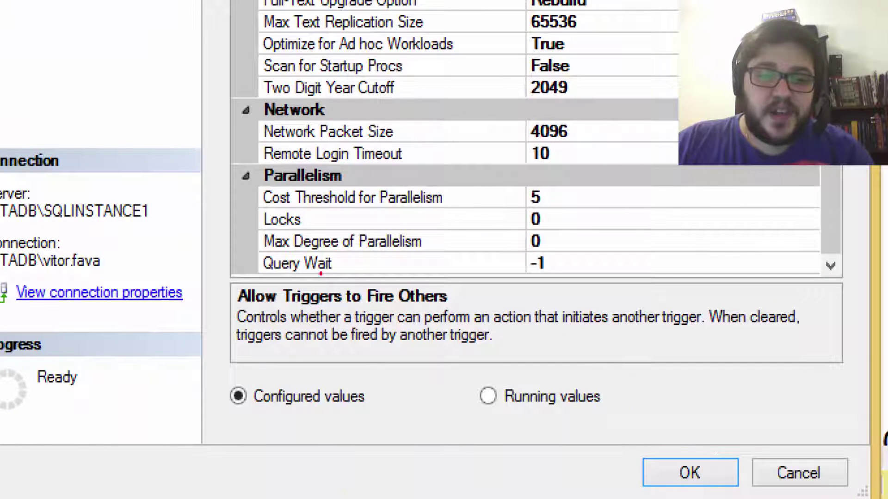
Examine the Max Degree of Parallelism setting and close the SQLINSTANCE1 server properties without changes.
mouse_move(245, 220)
left_mouse_down()
mouse_move(296, 259)
mouse_move(622, 251)
left_mouse_up()
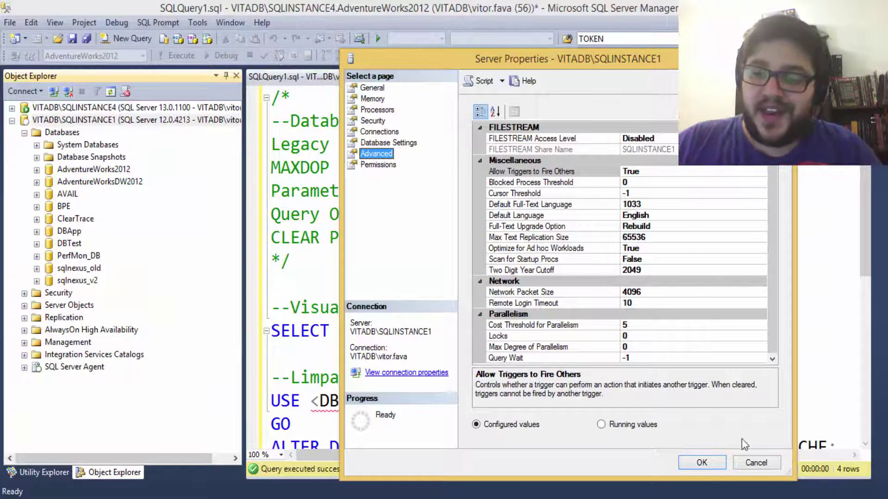
left_click(757, 463)
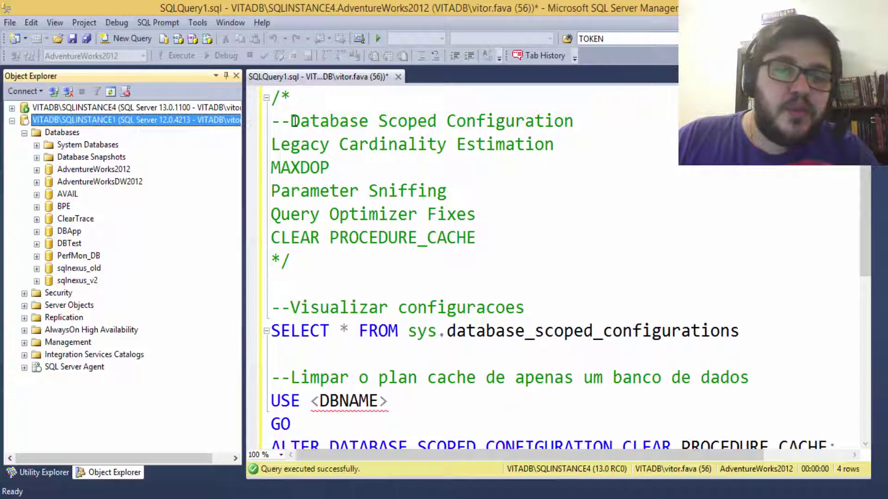
Highlight the Parameter Sniffing and Query Optimizer Fixes entries in the query's opening comment while reviewing the options after MAXDOP.
left_click(334, 168)
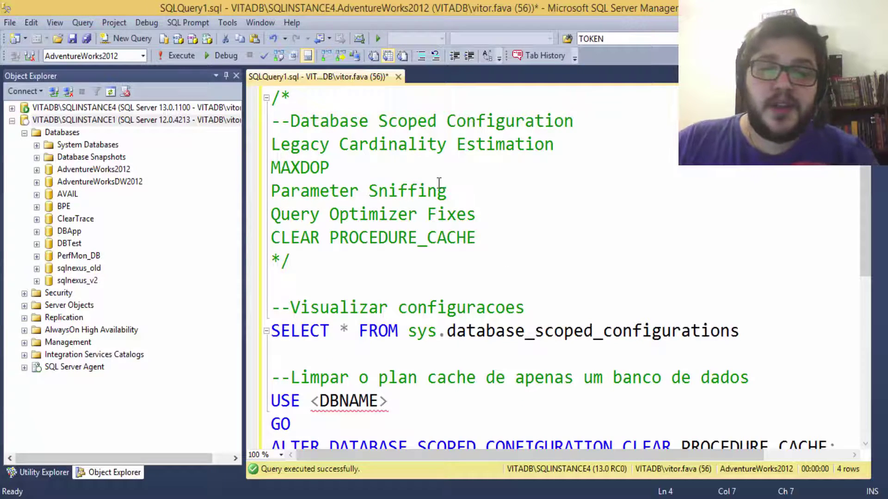
left_click_drag(447, 190, 271, 191)
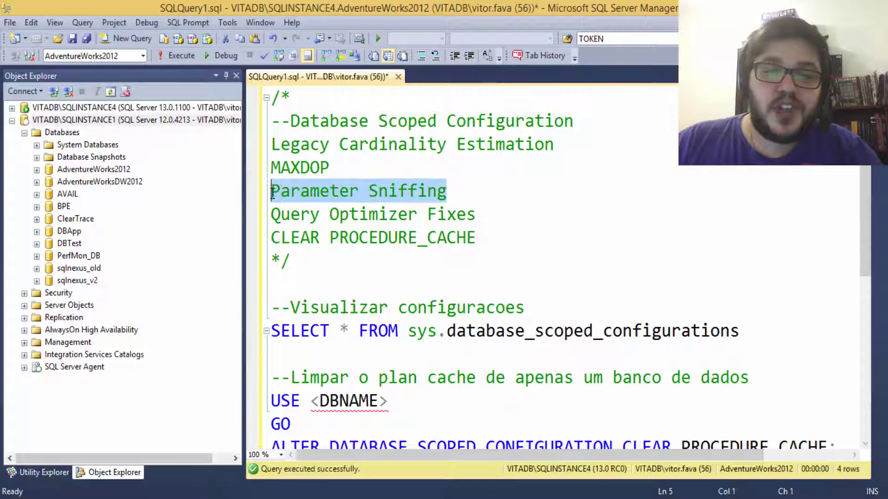
left_click(284, 189)
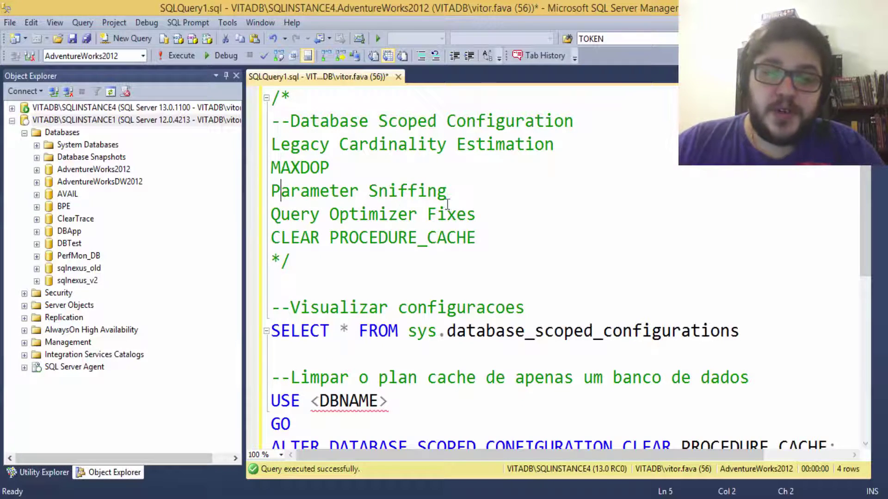
left_click_drag(479, 214, 262, 213)
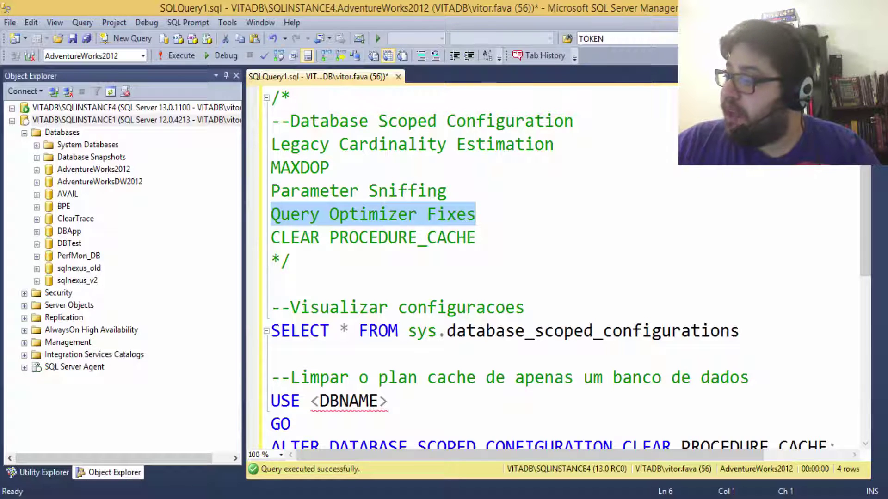
Switch to the web browser and examine the trace flag table in Microsoft's KB 974006 article on query optimizer hotfixes.
key("alt+Tab")
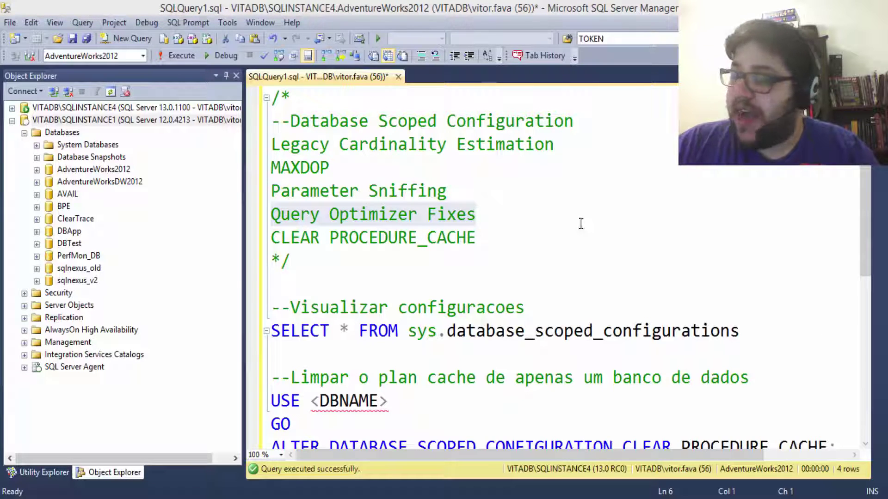
left_click_drag(887, 176, 447, 72)
double_click(447, 71)
scroll(442, 304, "down", 20)
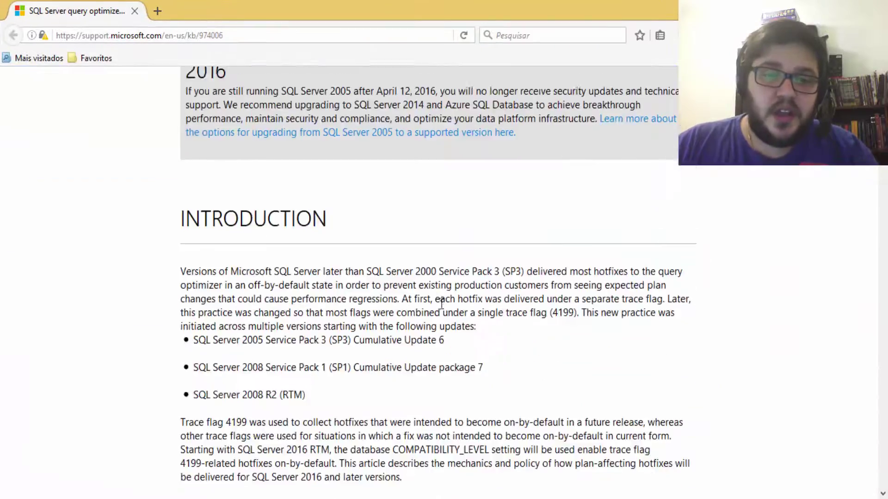
scroll(442, 304, "down", 10)
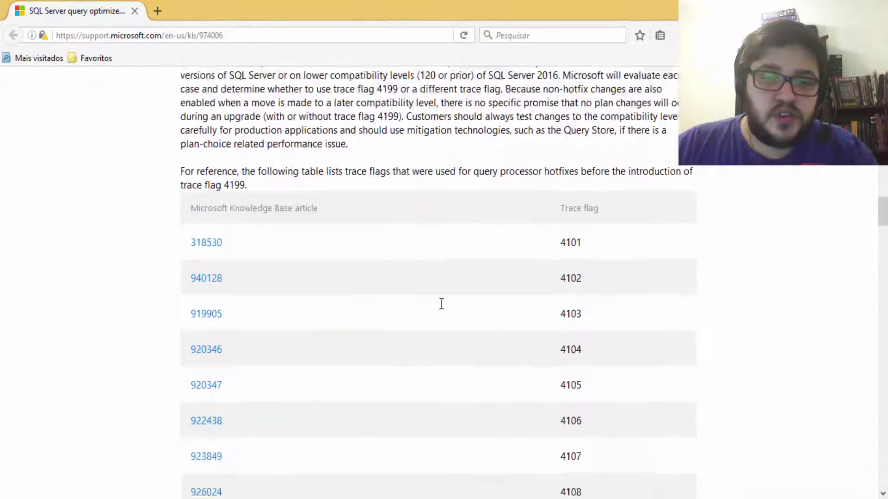
scroll(359, 199, "up", 3)
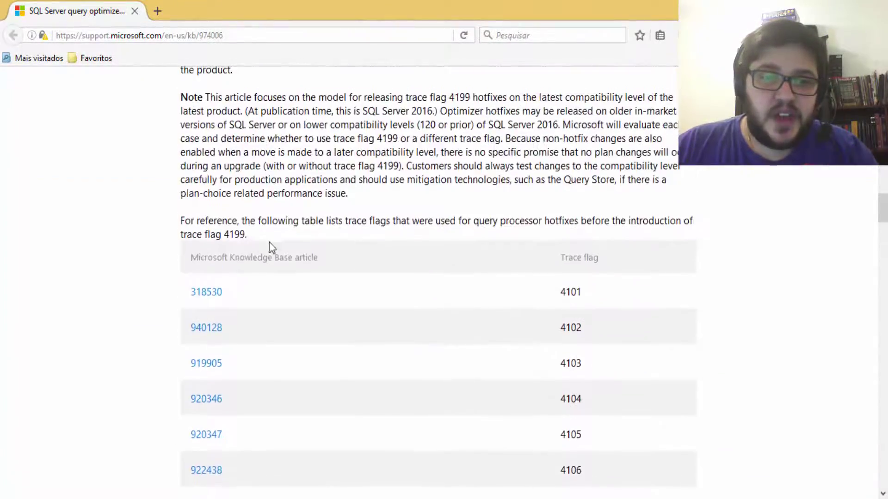
scroll(280, 279, "up", 2)
scroll(280, 279, "up", 4)
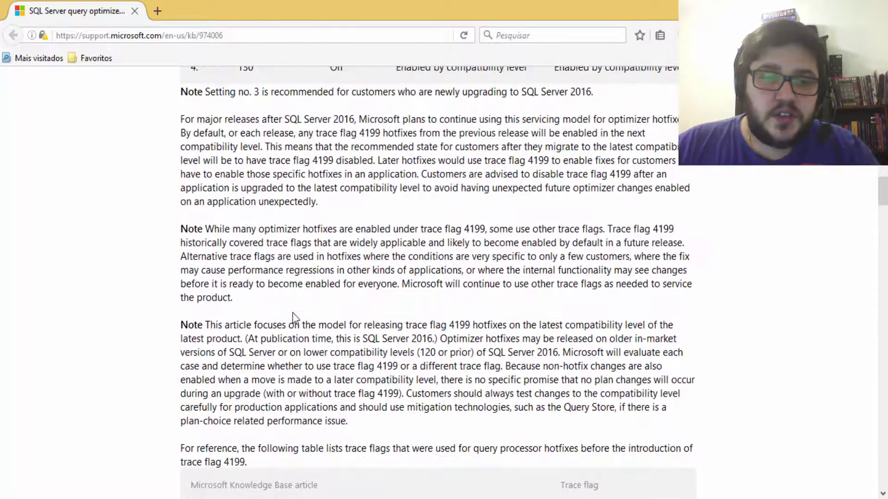
scroll(320, 337, "down", 4)
scroll(254, 231, "down", 15)
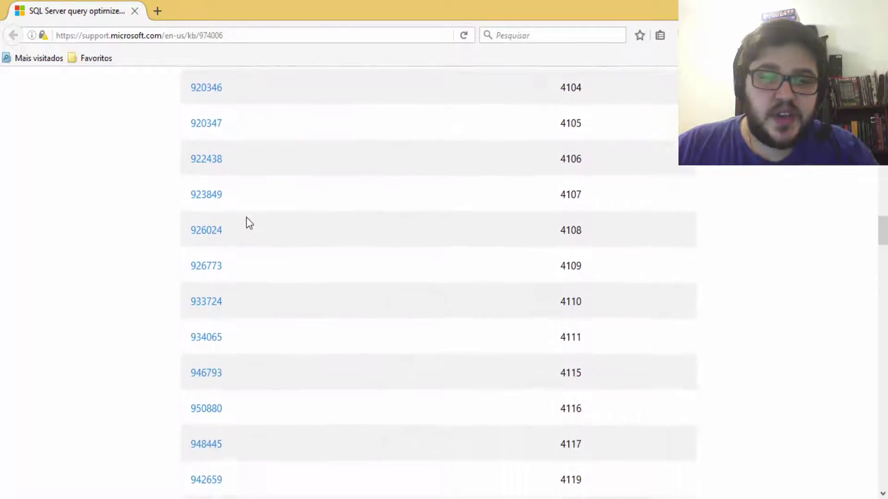
scroll(253, 263, "down", 8)
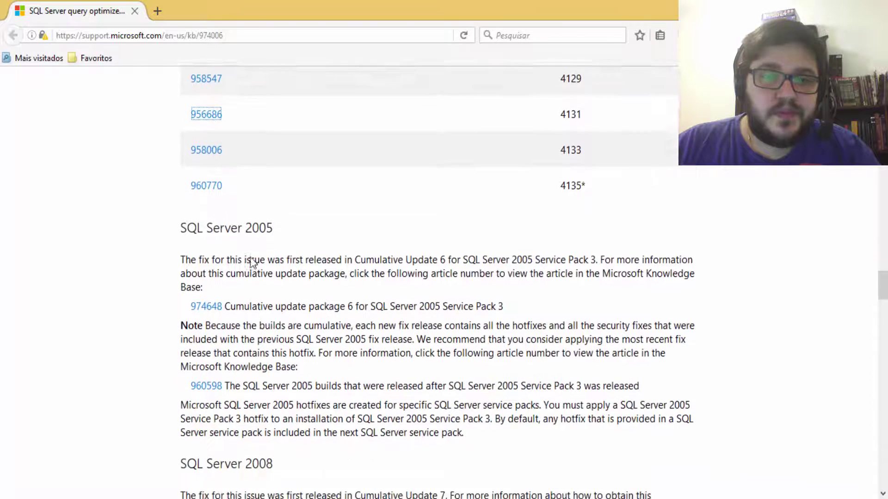
scroll(253, 263, "up", 6)
scroll(251, 257, "up", 15)
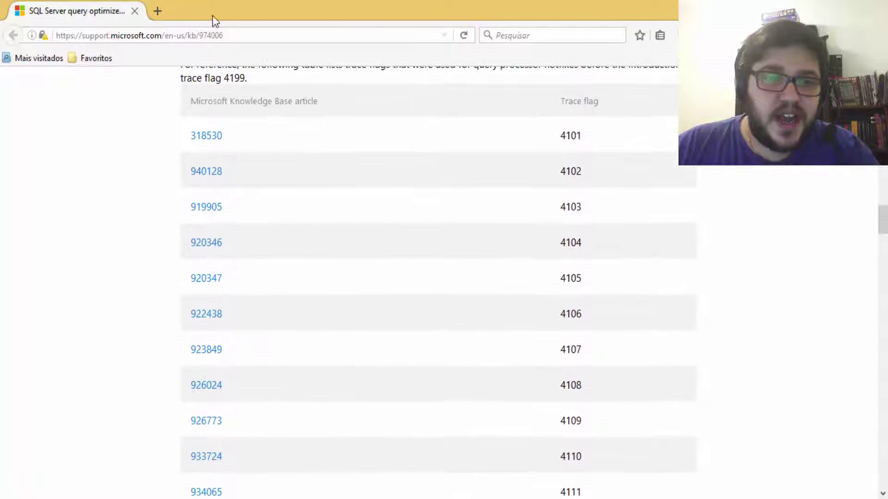
Highlight the KB article's web address and return to the article's title.
left_click(256, 35)
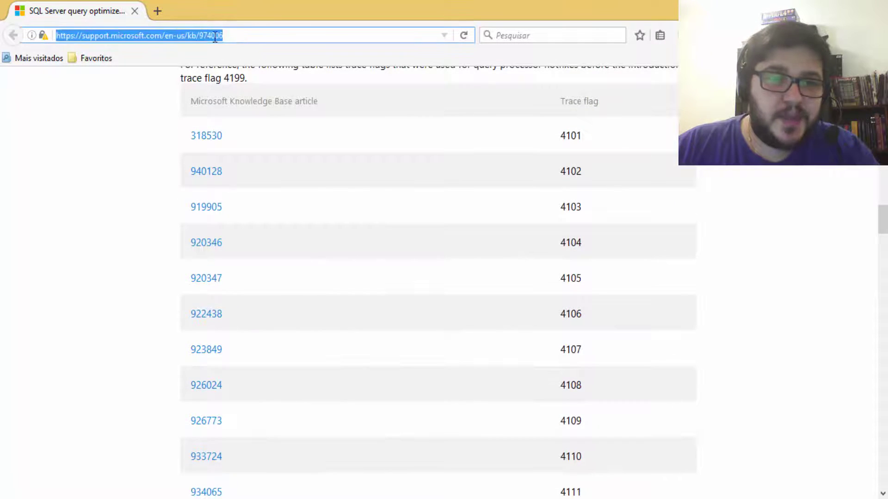
scroll(352, 249, "up", 6)
scroll(393, 399, "up", 15)
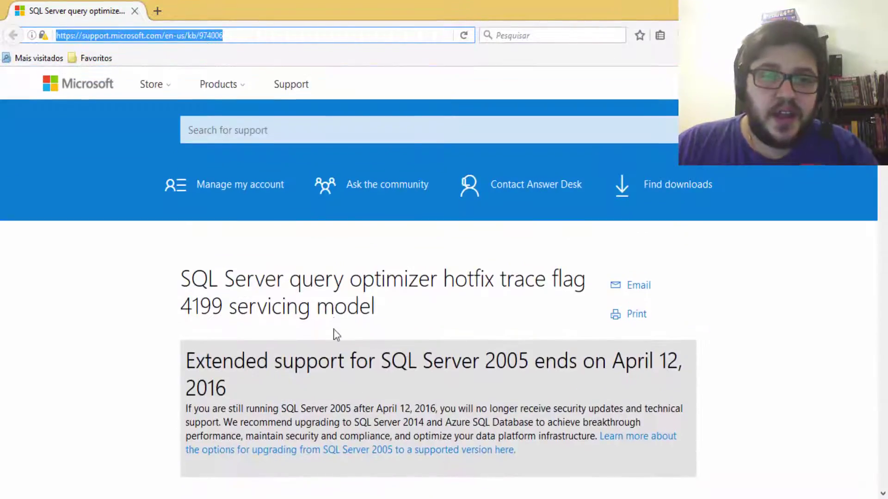
left_click(351, 299)
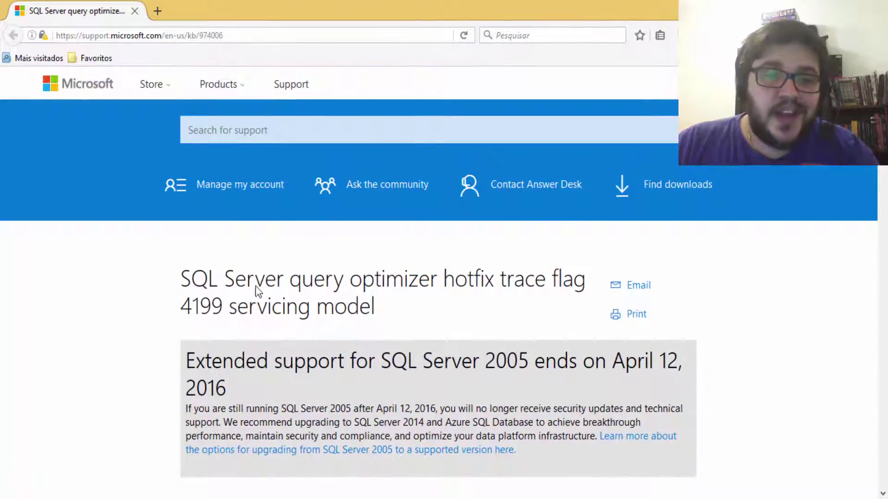
Read the article's title, Introduction and More information sections about the trace flag 4199 servicing model.
scroll(460, 280, "down", 3)
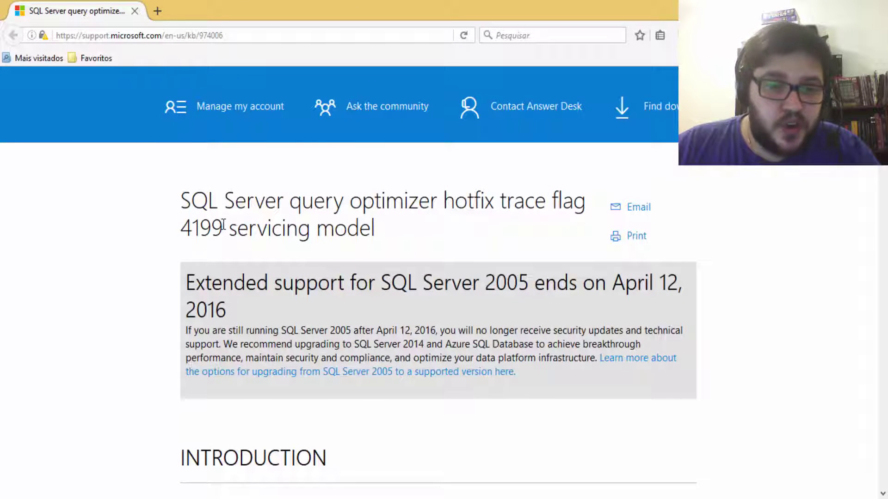
left_click_drag(223, 224, 347, 198)
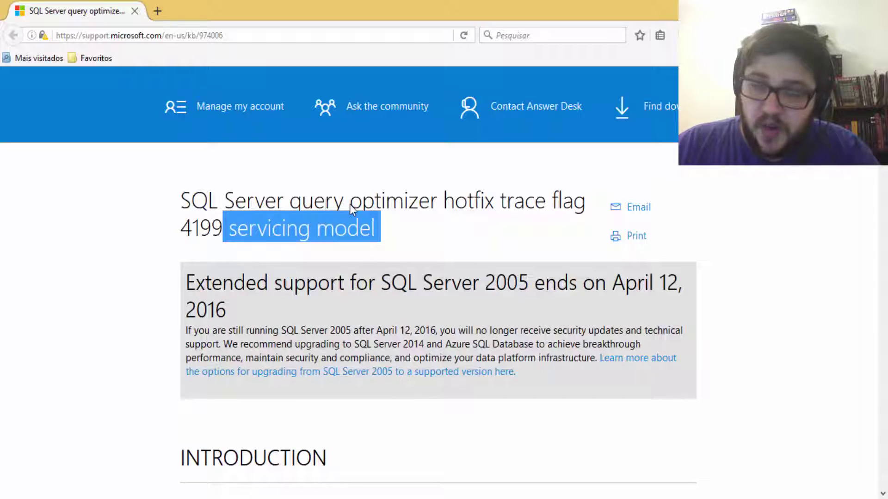
left_click(248, 198)
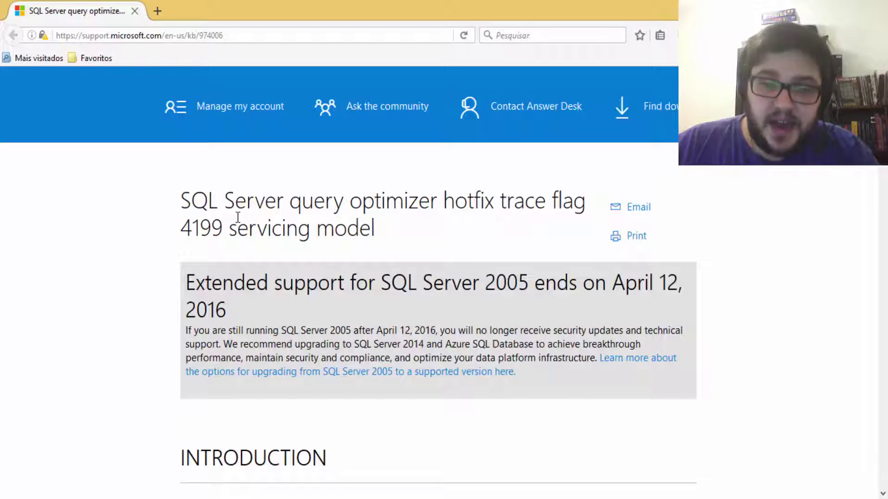
scroll(238, 220, "down", 3)
scroll(238, 218, "down", 10)
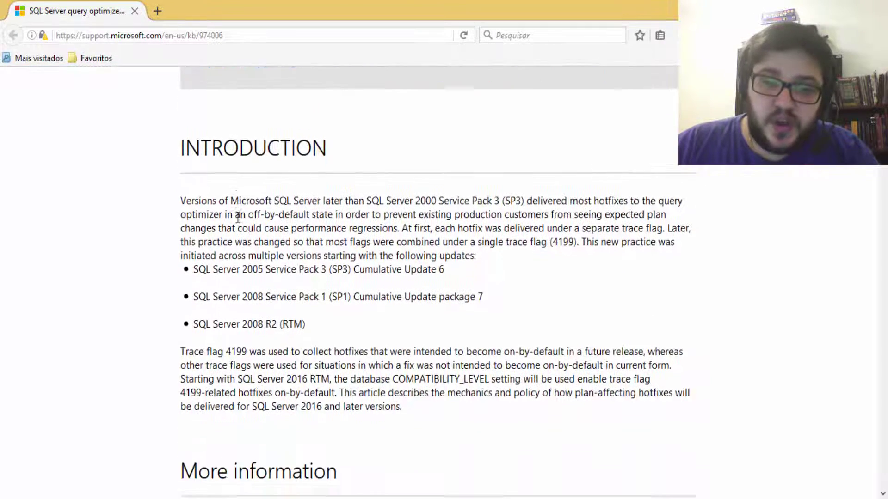
scroll(237, 222, "down", 3)
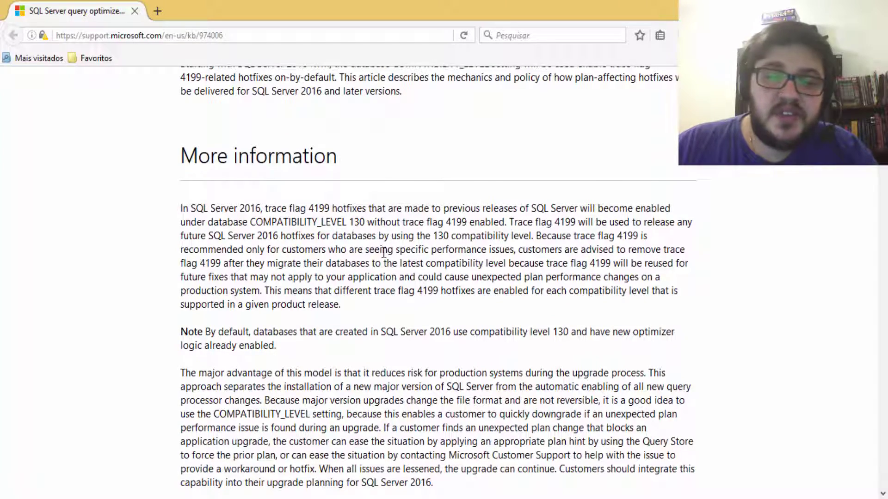
scroll(462, 249, "up", 11)
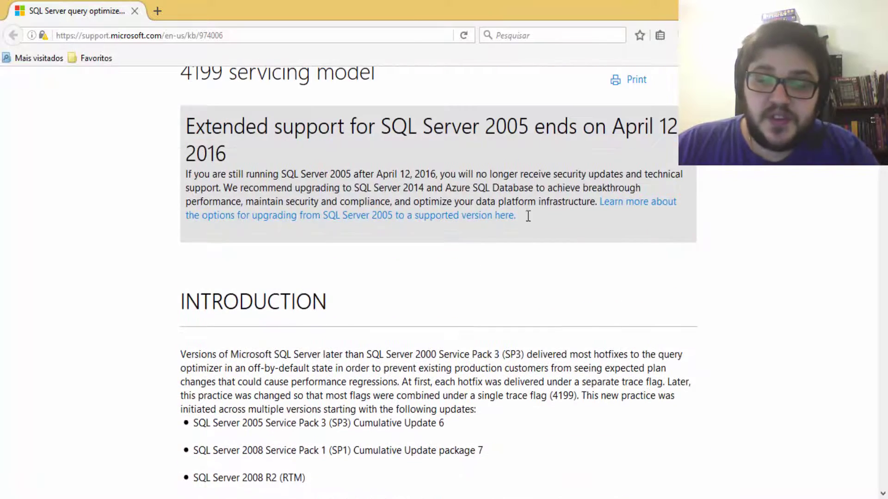
Switch back to SQL Server Management Studio and highlight PROCEDURE_CACHE in the opening comment.
key("alt+Tab")
left_click(481, 238)
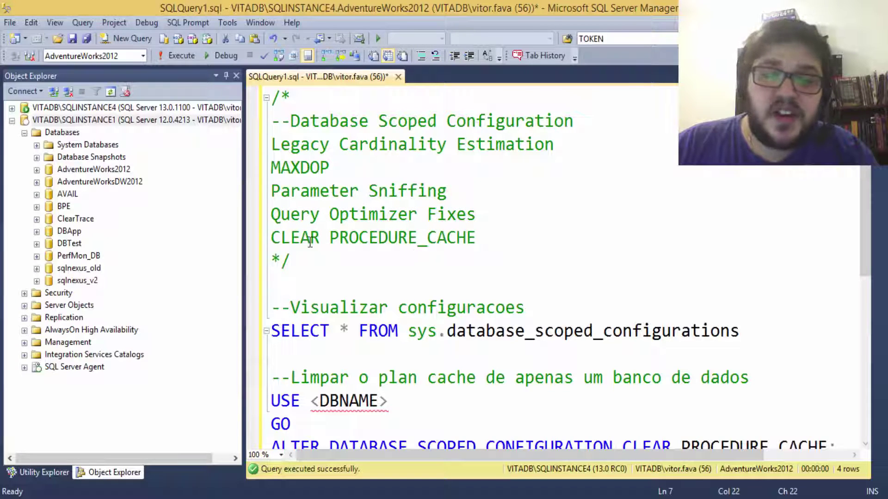
double_click(398, 239)
left_click(491, 250)
Add the line DBCC FREEPROCCACHE below CLEAR PROCEDURE_CACHE in the opening comment.
left_click(500, 235)
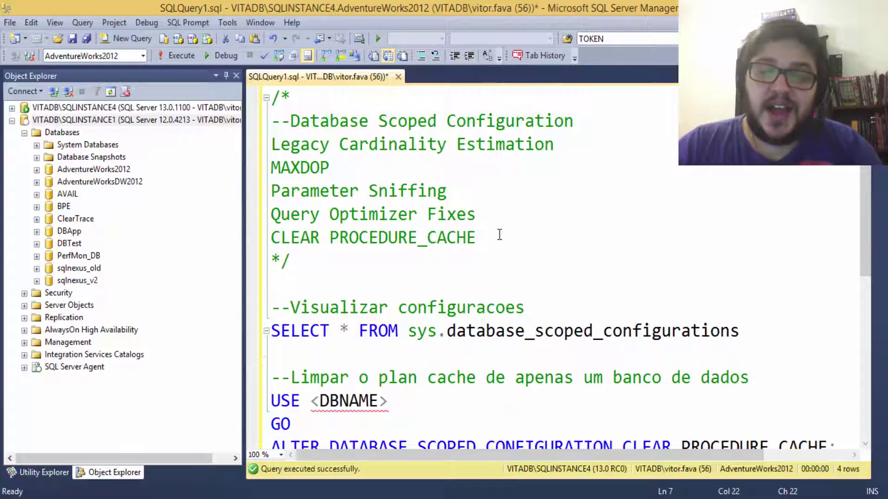
key("Return")
type("DBCC P")
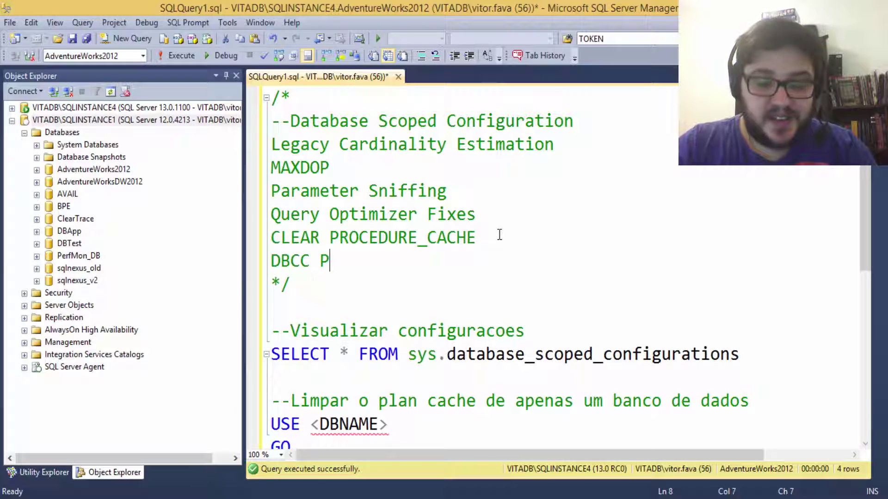
key("BackSpace")
type("F")
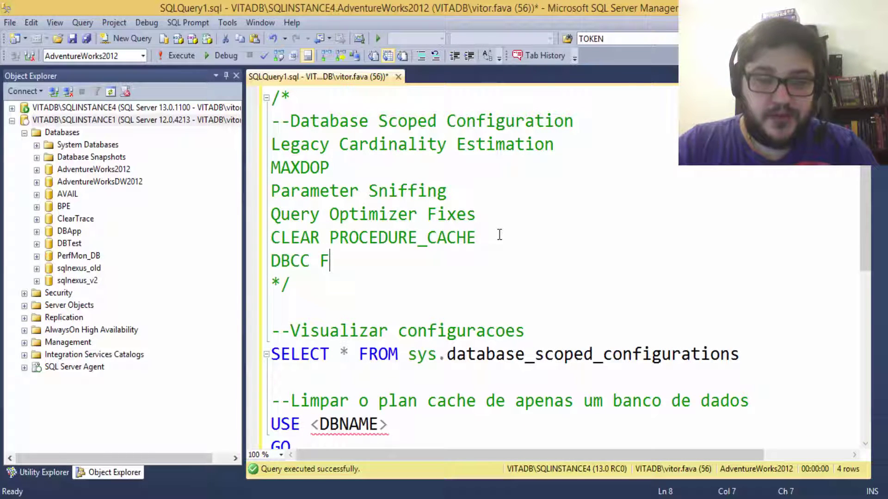
type("REEPROC")
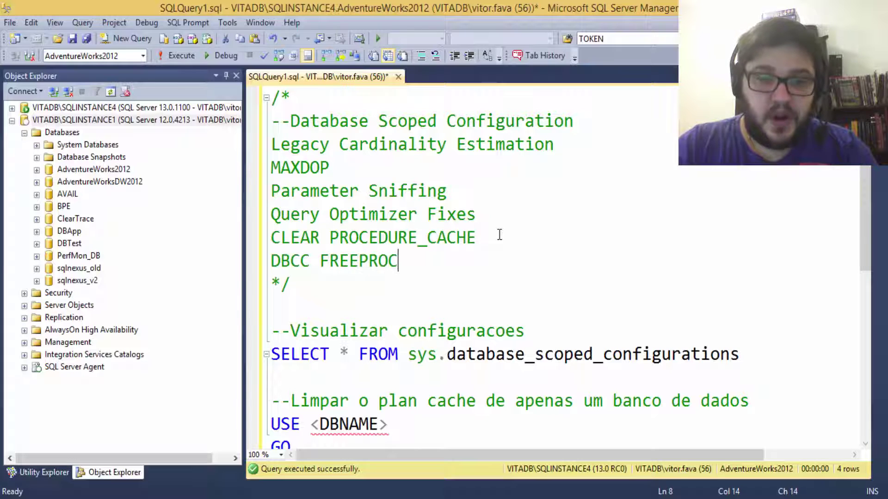
type("CACHE")
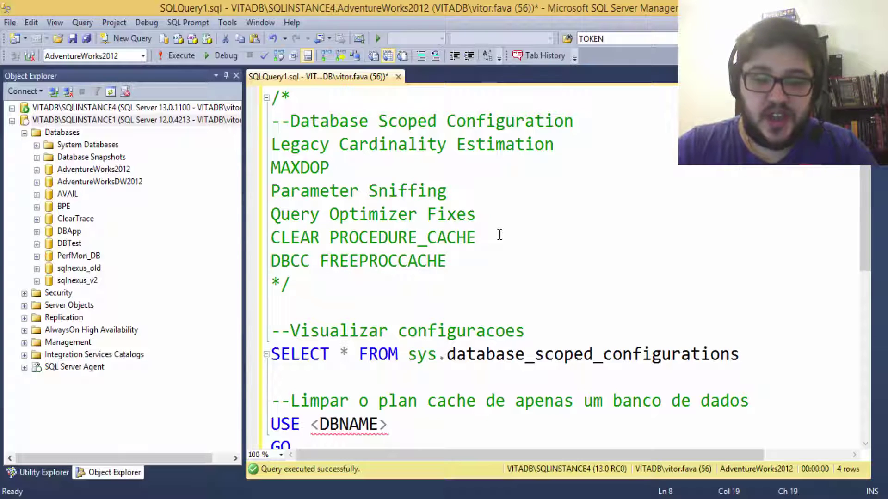
Delete the DBCC FREEPROCCACHE line from the opening comment, including its empty line.
key("shift+Home")
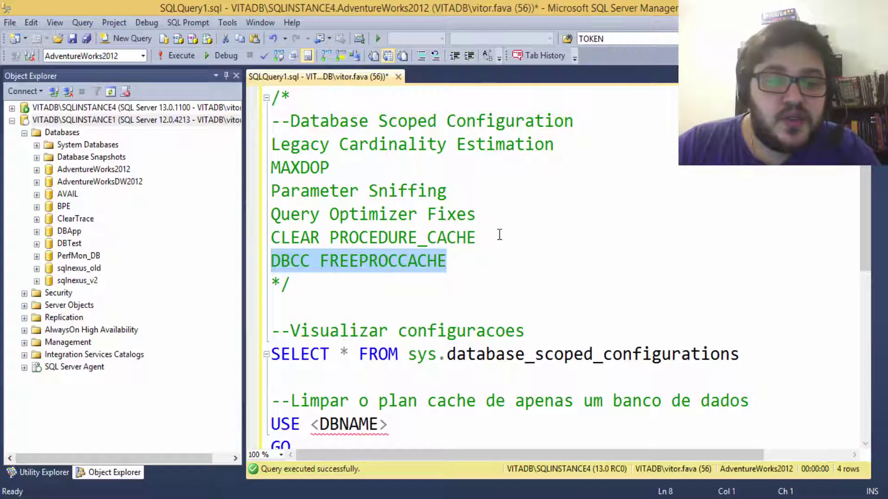
key("Delete")
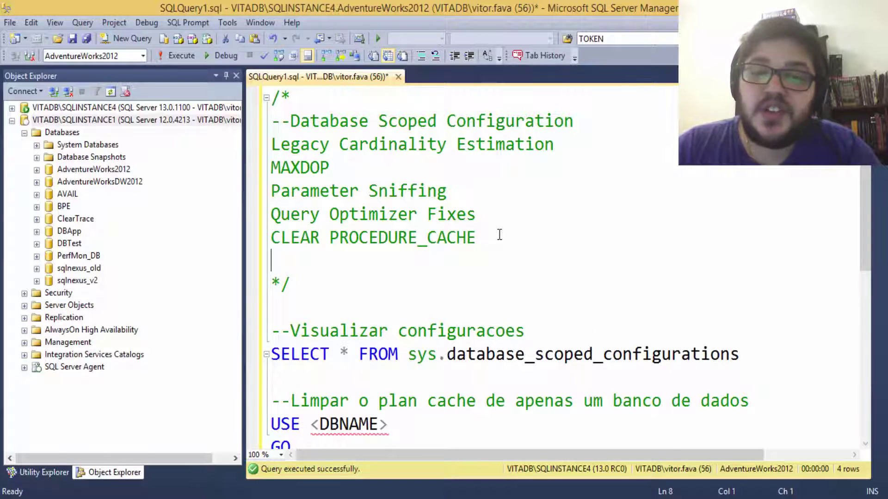
key("BackSpace")
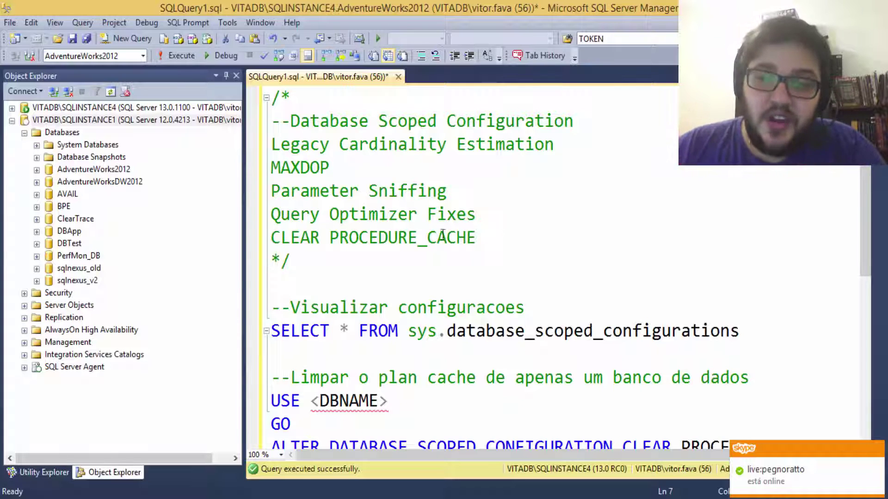
Collapse the SQLINSTANCE1 server tree and expand the Databases folder of SQLINSTANCE4.
left_click(271, 236)
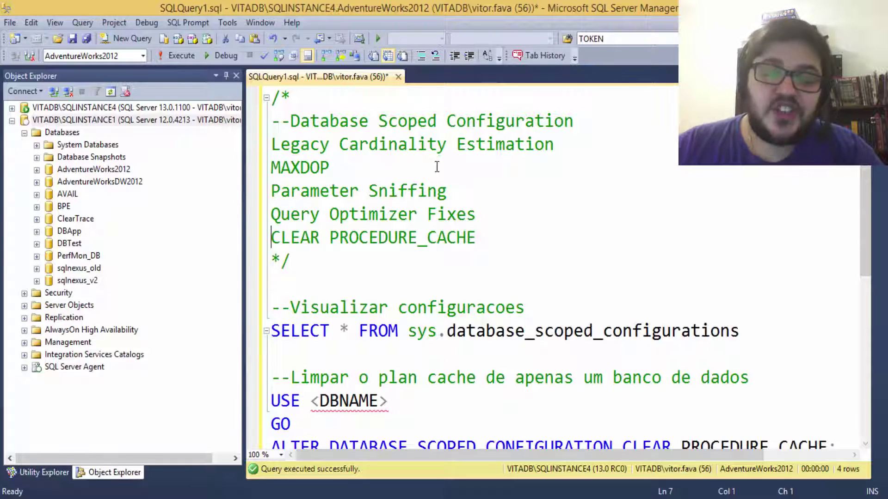
left_click(12, 120)
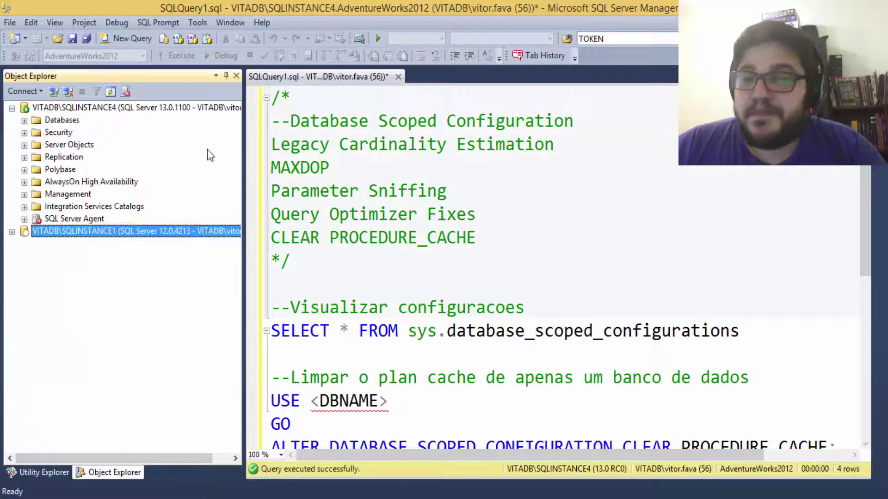
left_click(24, 120)
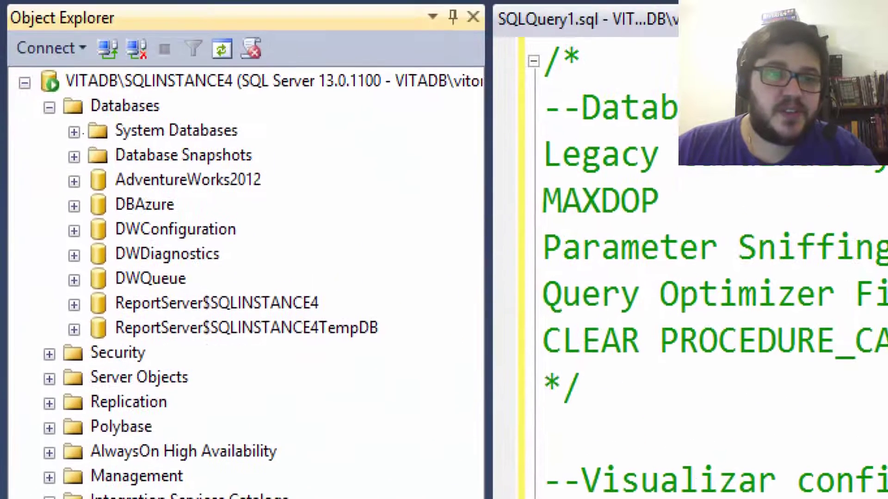
Open the properties of the AdventureWorks2012 database on SQLINSTANCE4 and show its Database Scoped Configurations options.
mouse_move(7, 52)
left_mouse_down()
mouse_move(287, 119)
mouse_move(432, 111)
mouse_move(393, 97)
left_mouse_up()
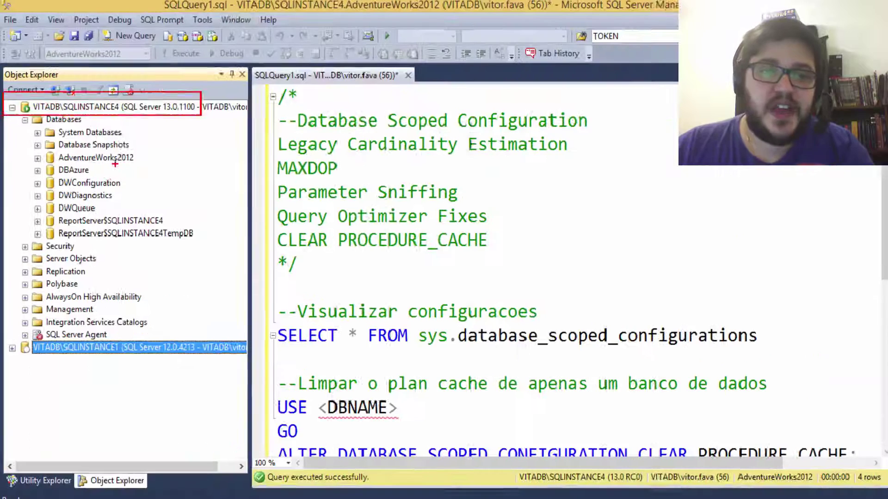
right_click(93, 157)
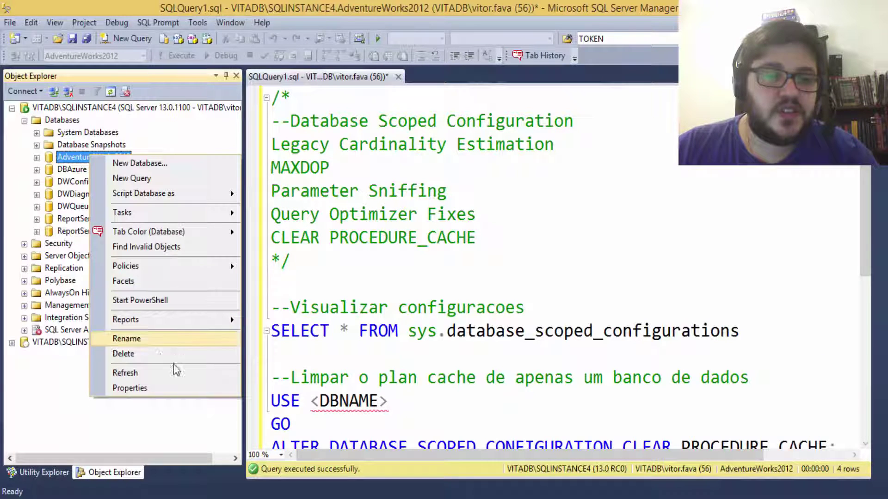
left_click(164, 388)
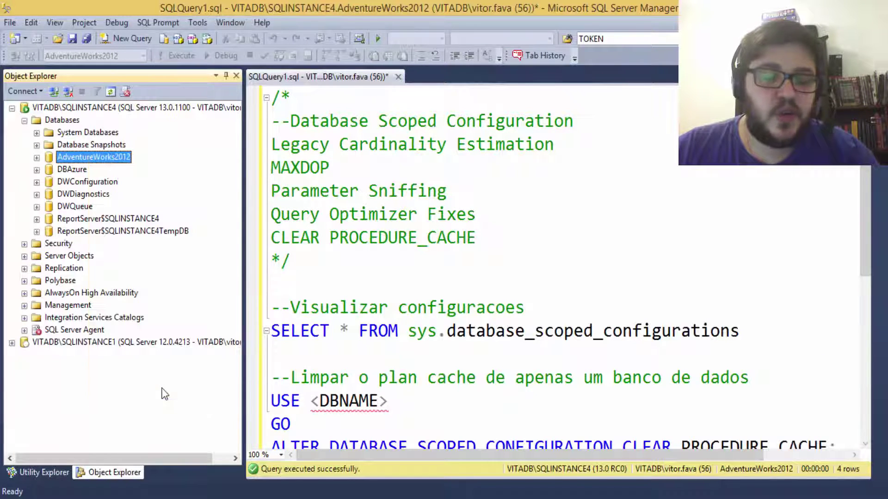
left_click(132, 85)
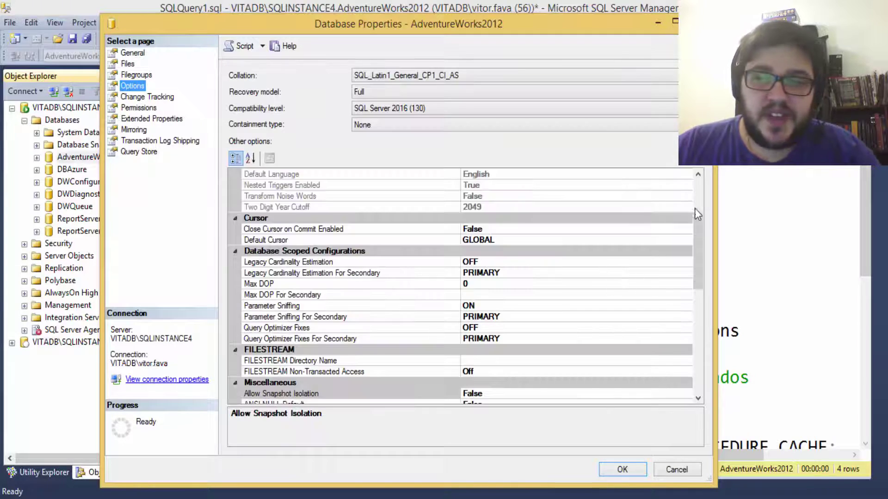
left_click_drag(698, 219, 701, 236)
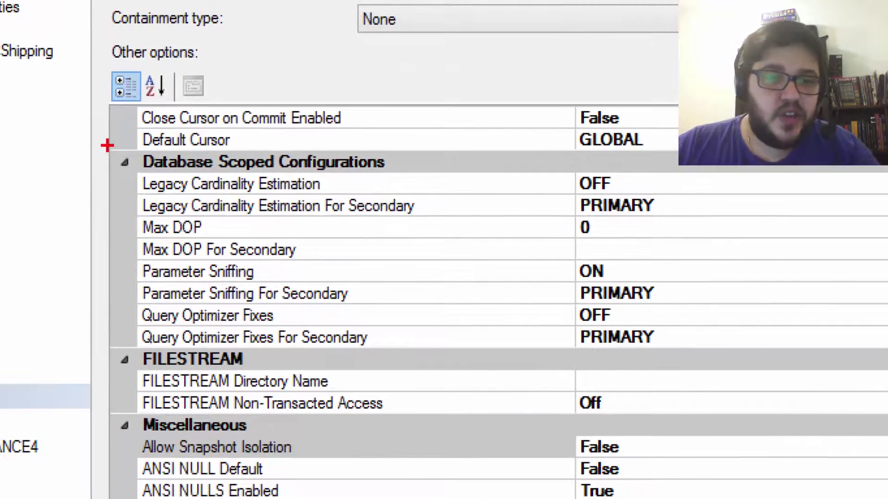
Mark the Database Scoped Configurations group and the secondary values of Legacy Cardinality Estimation, Parameter Sniffing and Query Optimizer Fixes.
mouse_move(107, 146)
left_mouse_down()
mouse_move(429, 328)
mouse_move(856, 351)
left_mouse_up()
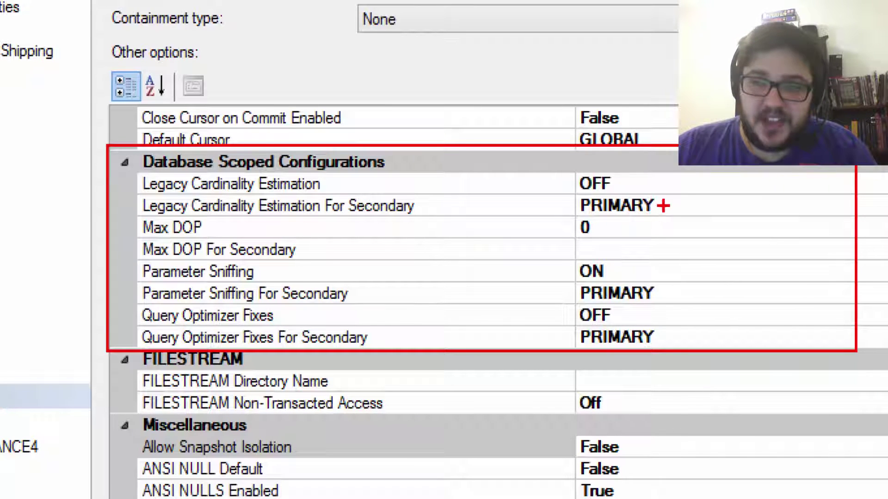
left_click_drag(663, 205, 689, 189)
left_click_drag(664, 299, 690, 276)
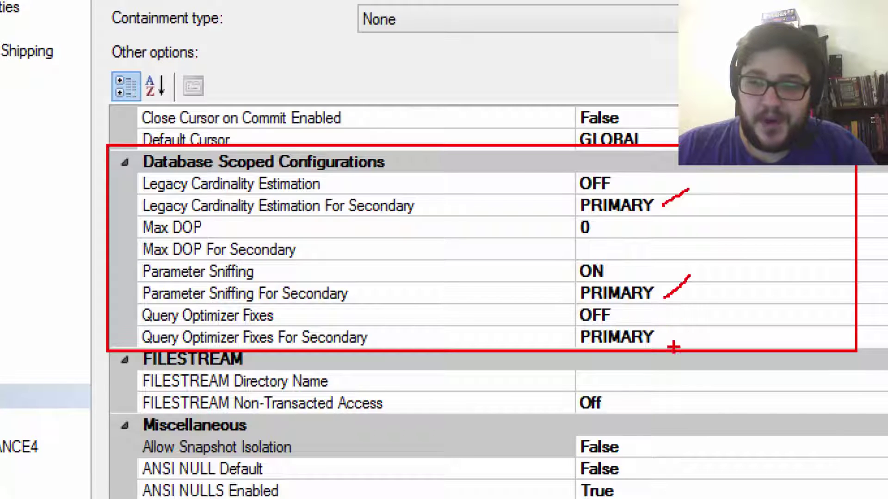
left_click_drag(658, 339, 693, 316)
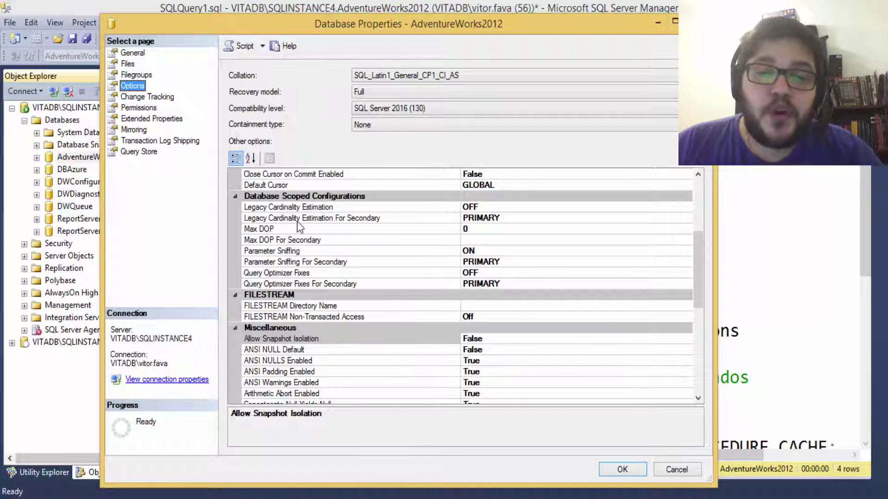
Examine the For Secondary options, including the choices for Legacy Cardinality Estimation For Secondary, and close the database properties.
left_click(311, 221)
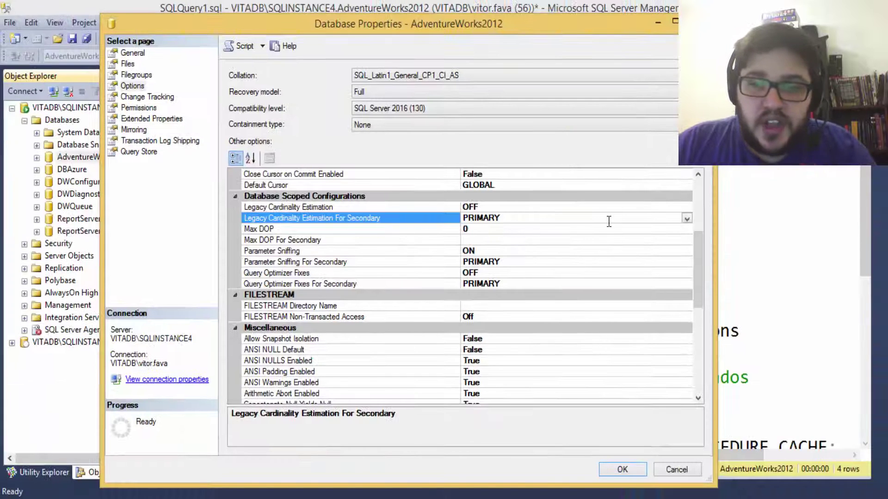
left_click(686, 219)
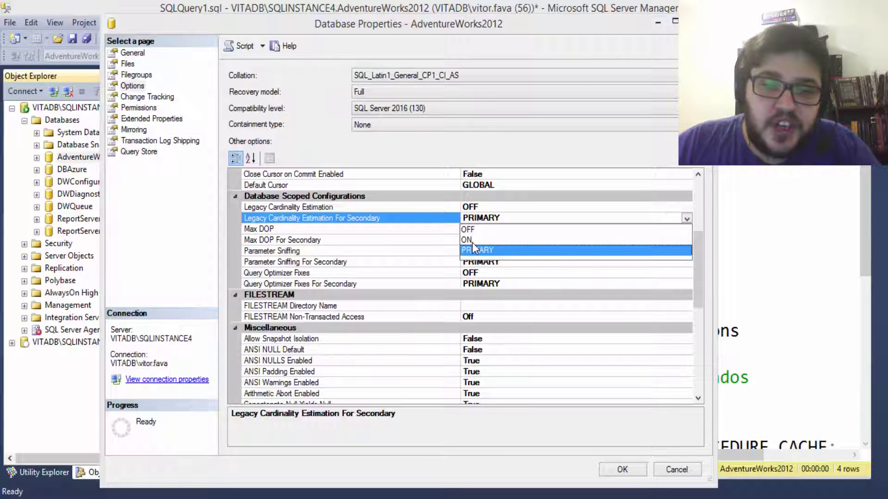
left_click(387, 219)
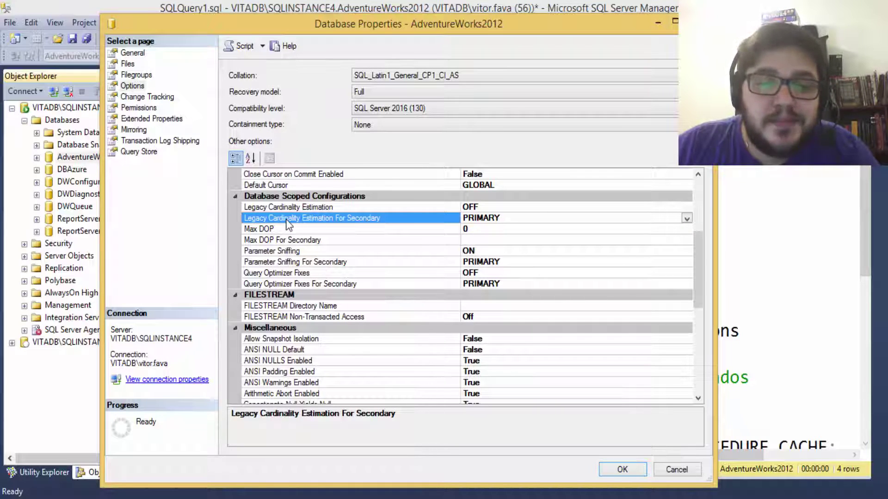
left_click(354, 240)
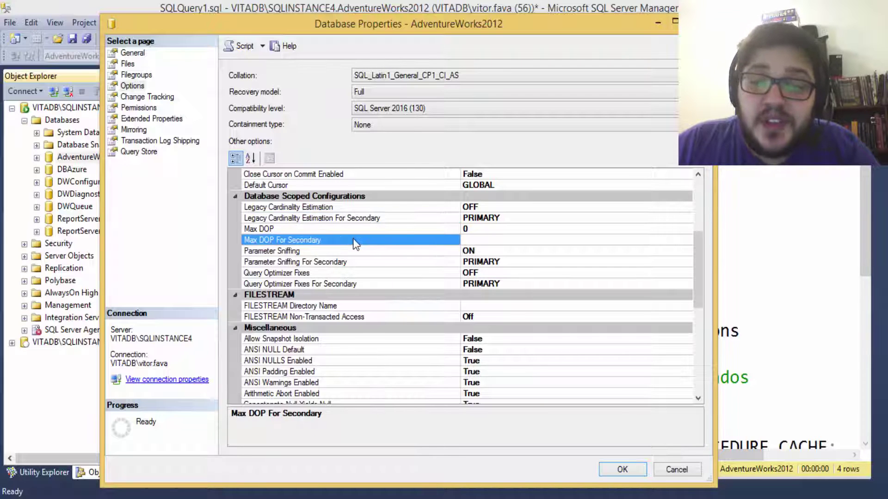
left_click(363, 262)
left_click(390, 284)
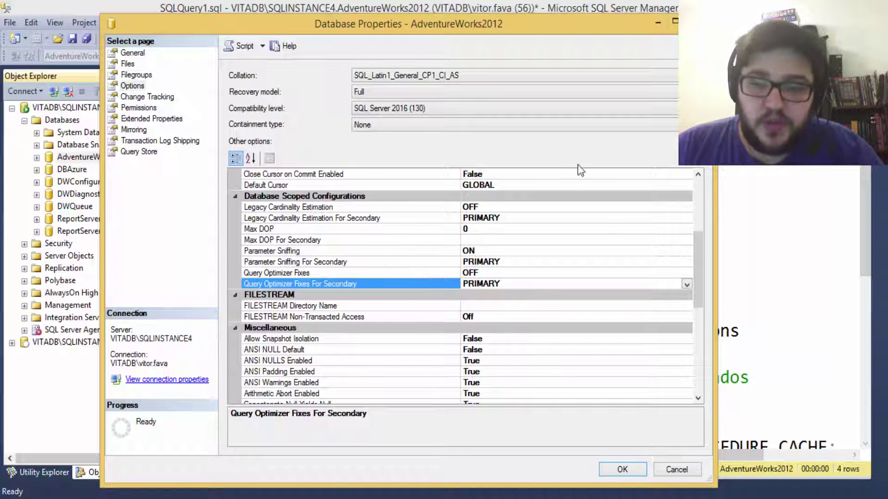
left_click(699, 21)
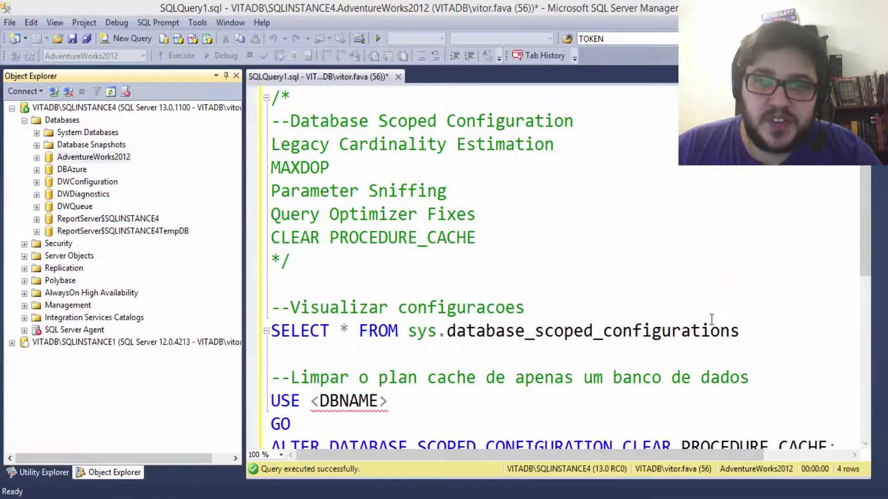
Replace the <DBNAME> placeholder in the USE statement with AdventureWorks2012.
scroll(398, 192, "down", 2)
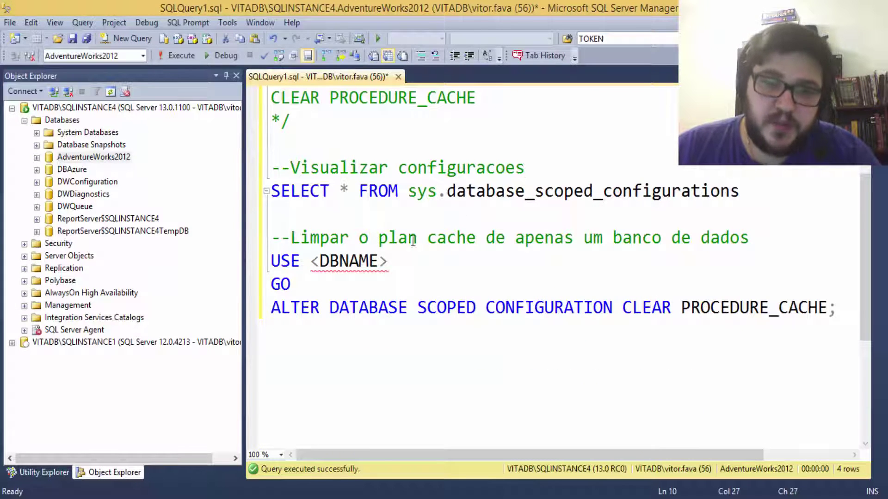
left_click(328, 261)
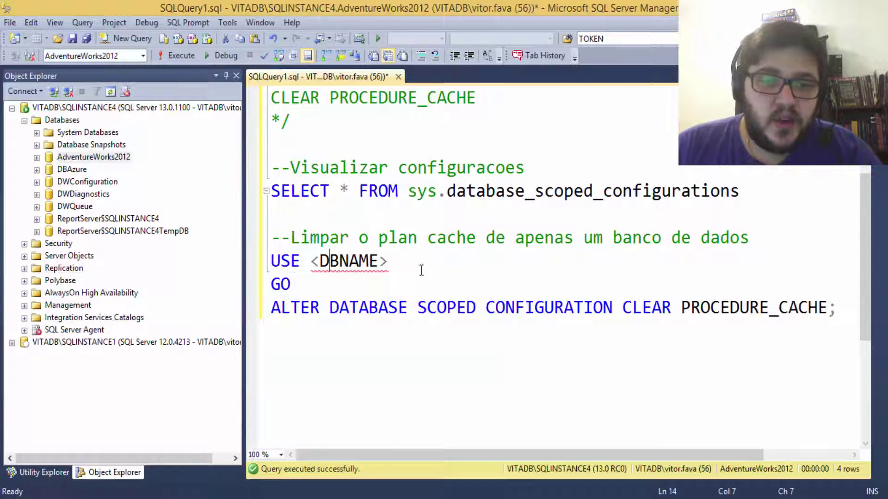
left_click_drag(314, 263, 458, 264)
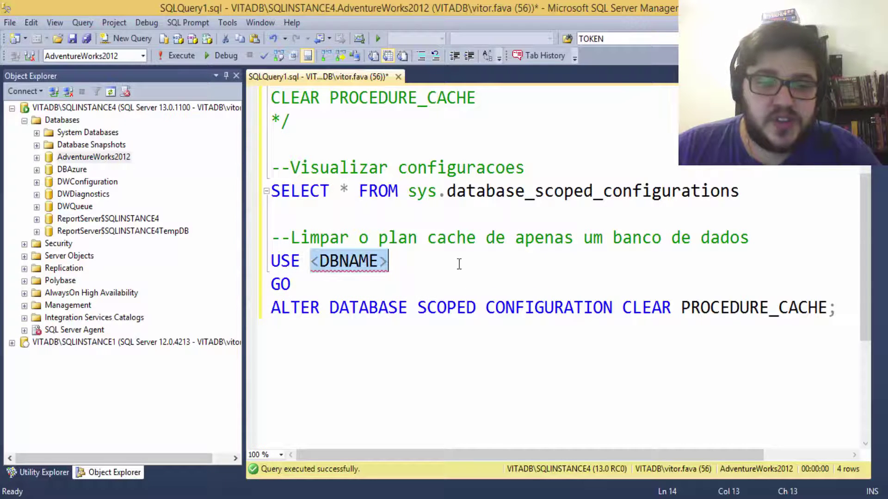
type("Ad")
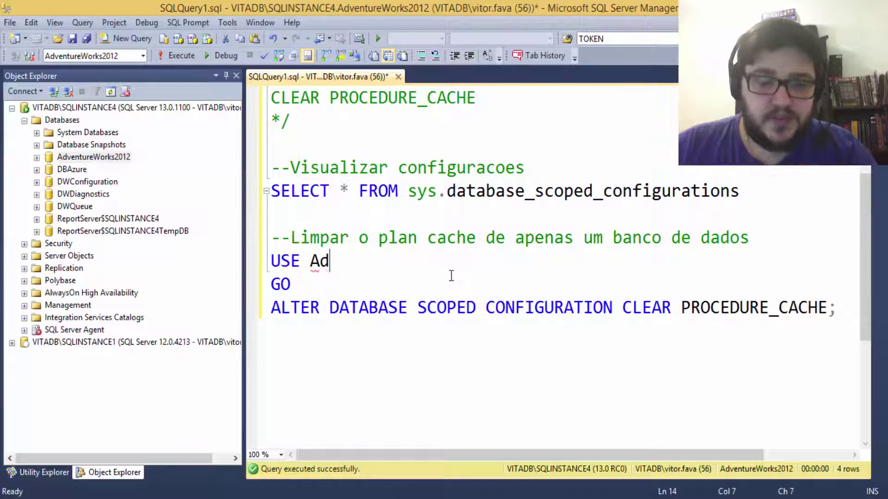
type("ventureWor")
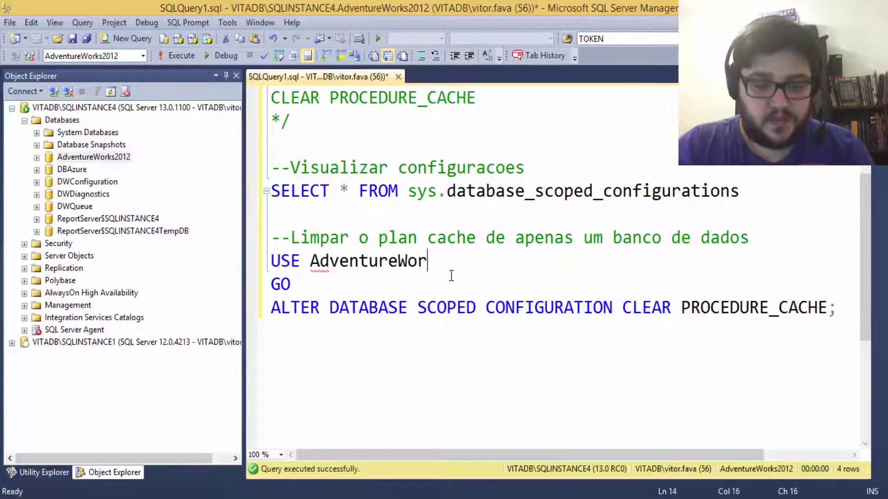
type("ks2012")
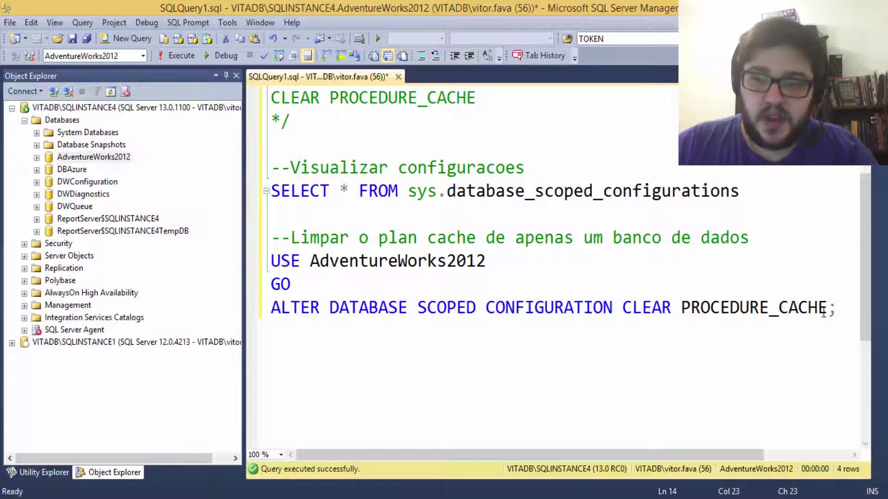
Execute only the USE AdventureWorks2012 block with ALTER DATABASE SCOPED CONFIGURATION CLEAR PROCEDURE_CACHE.
left_click_drag(837, 309, 267, 263)
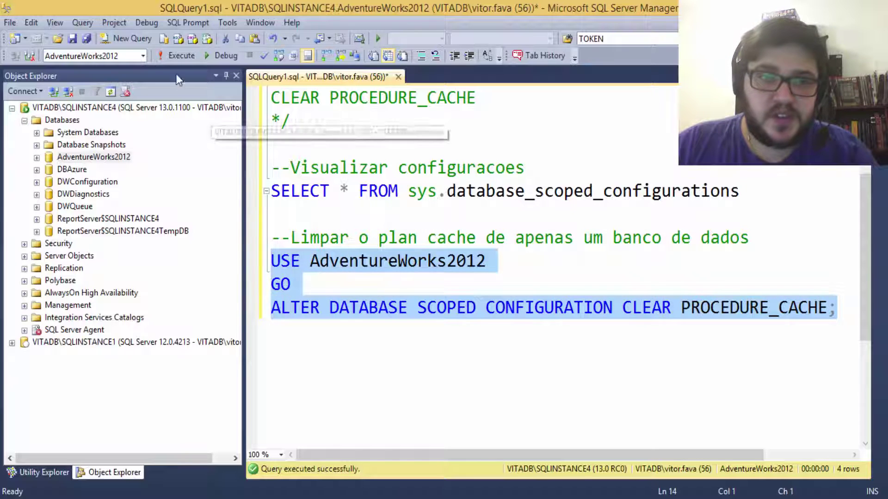
left_click(170, 55)
scroll(461, 167, "down", 2)
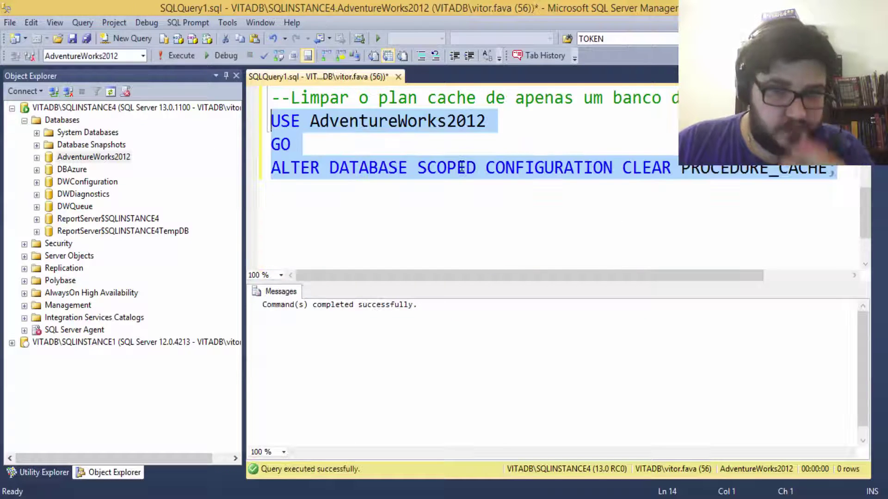
scroll(461, 167, "up", 1)
Review the PROCEDURE_CACHE command and the AdventureWorks2012 name in the executed block, and give the query editor more height.
left_click(513, 238)
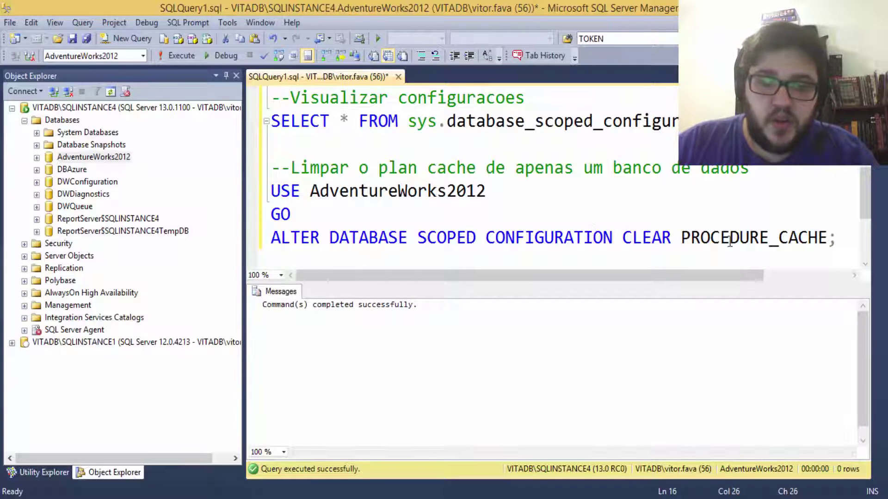
left_click(759, 238)
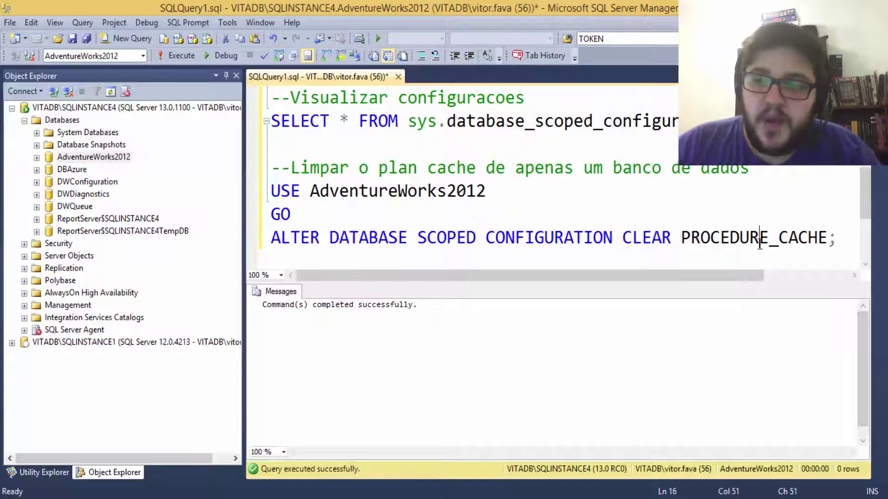
left_click(378, 191)
double_click(378, 191)
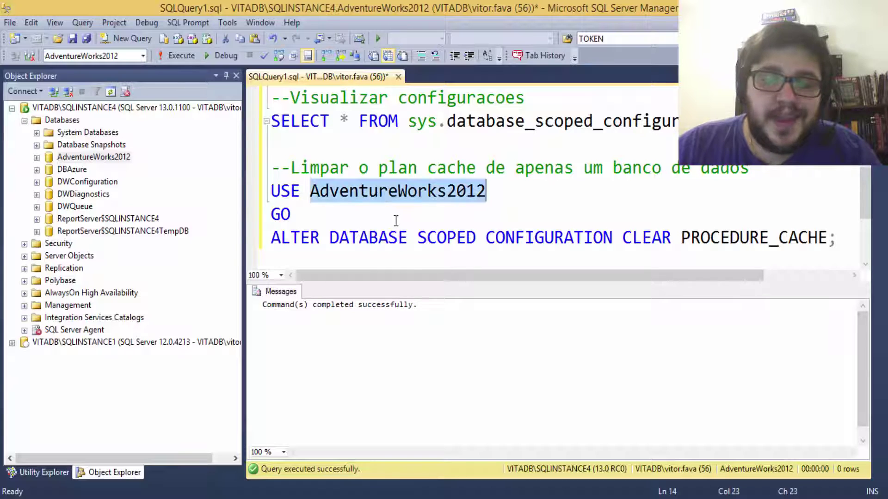
left_click(397, 217)
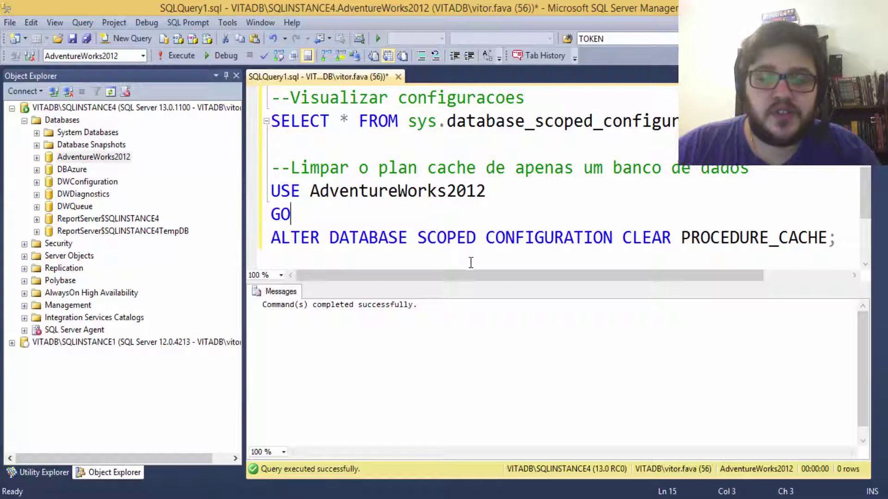
left_click_drag(477, 282, 479, 329)
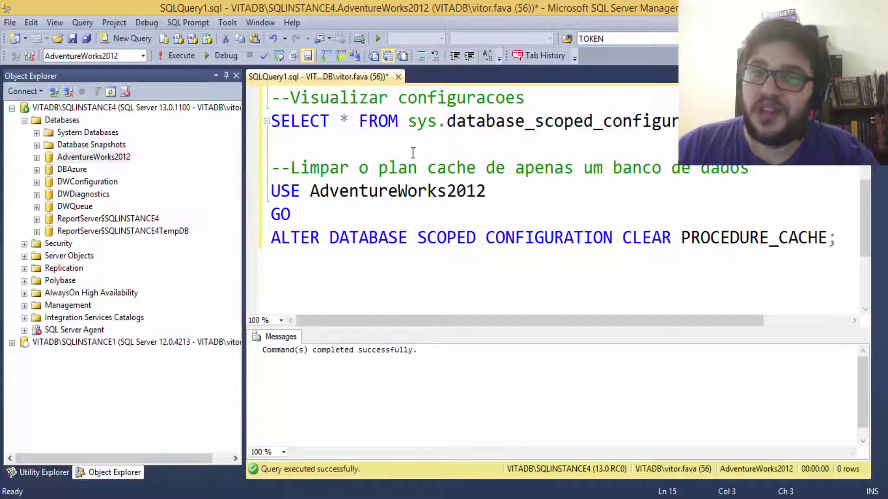
Execute only SELECT * FROM sys.database_scoped_configurations and enlarge the results area.
scroll(430, 199, "up", 1)
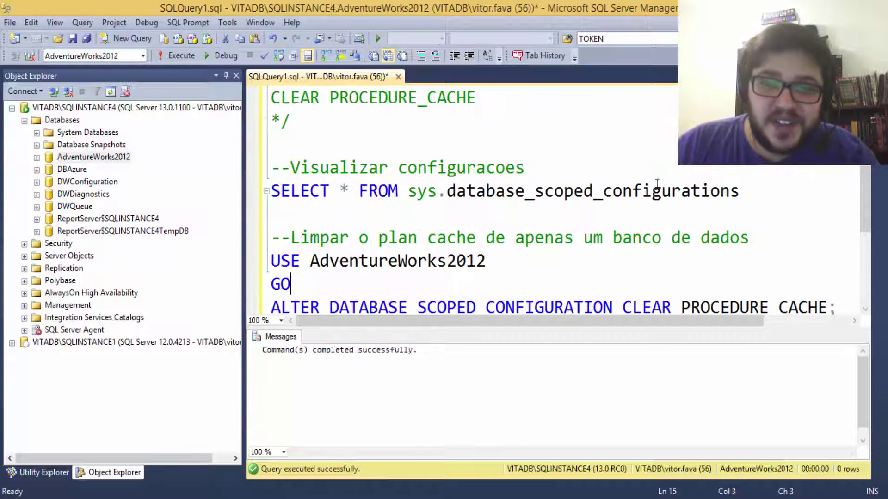
left_click_drag(777, 202, 271, 191)
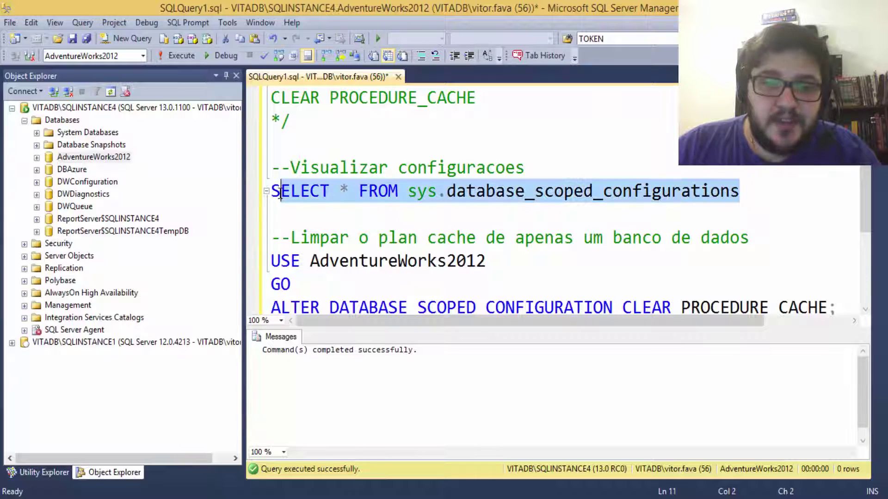
left_click(171, 59)
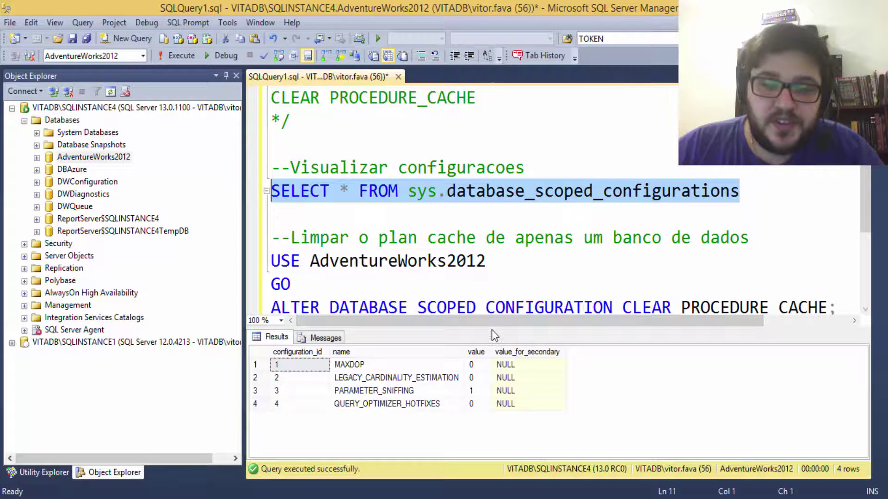
left_click_drag(492, 329, 492, 230)
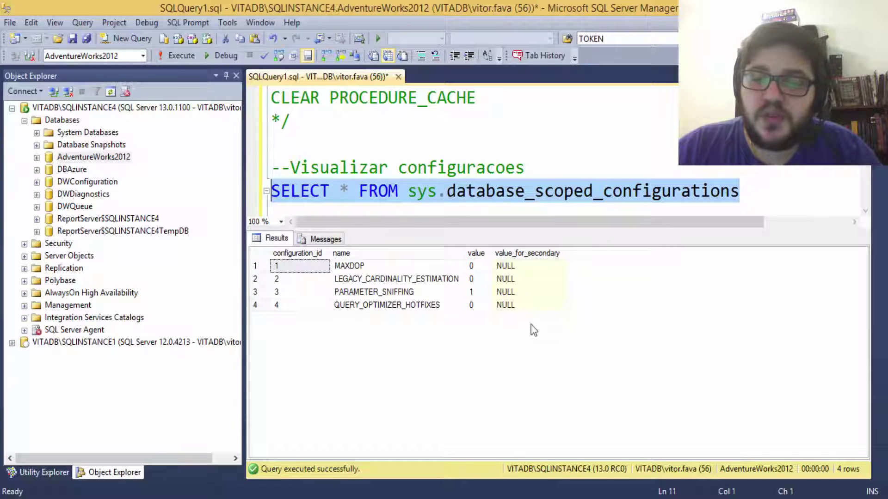
Examine the MAXDOP row's name and value in the query results and return to the end of the SELECT statement.
left_click(368, 264)
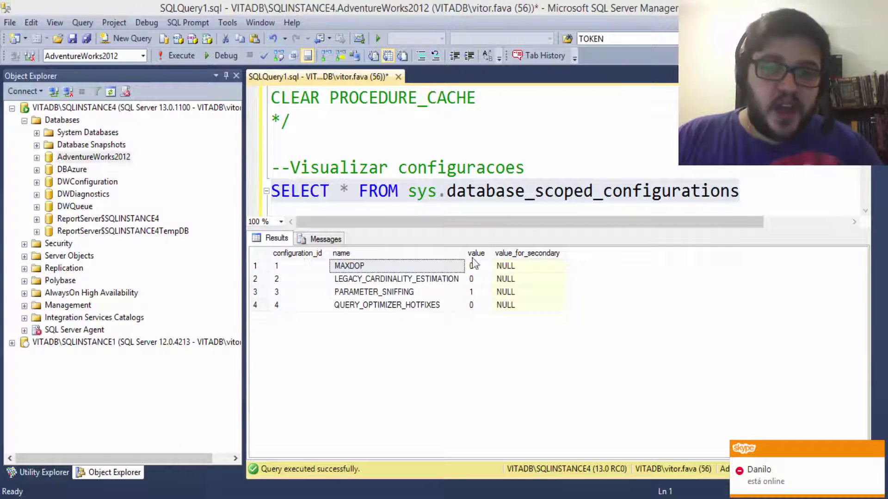
left_click(370, 270)
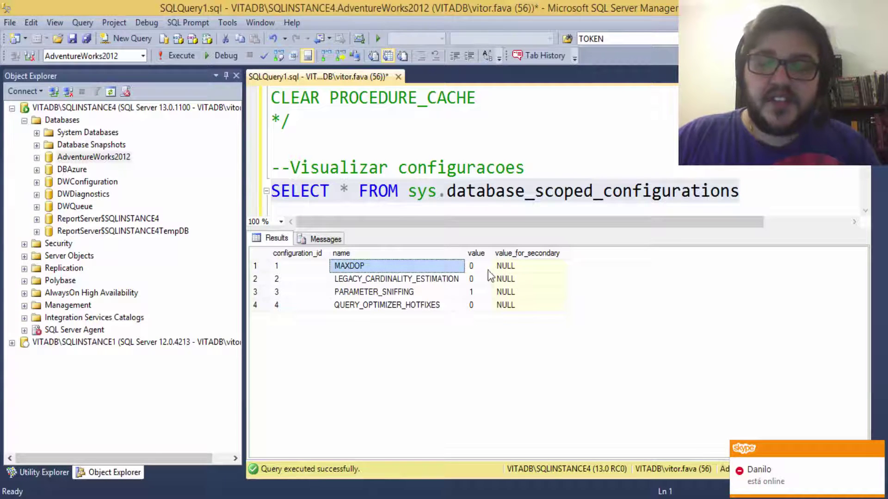
left_click(472, 266)
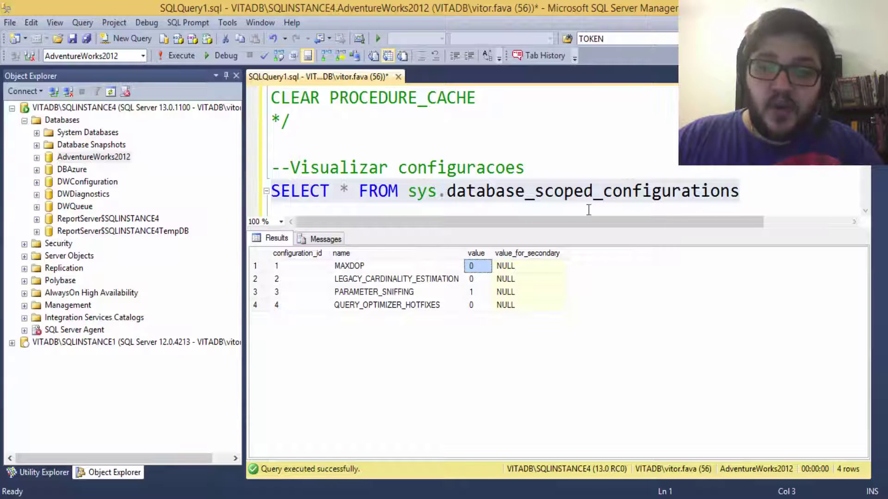
left_click(739, 191)
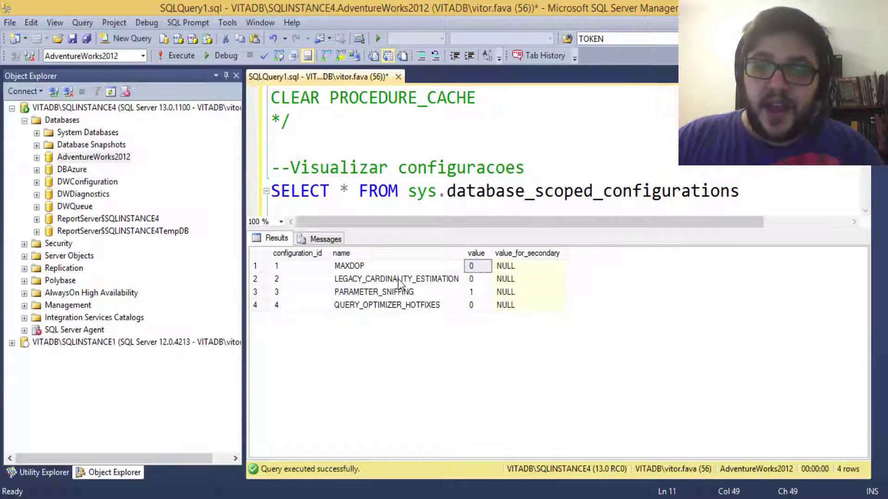
Examine the whole configurations result grid, focusing on the MAXDOP row's configuration_id, name, value and value_for_secondary cells.
left_click(260, 254)
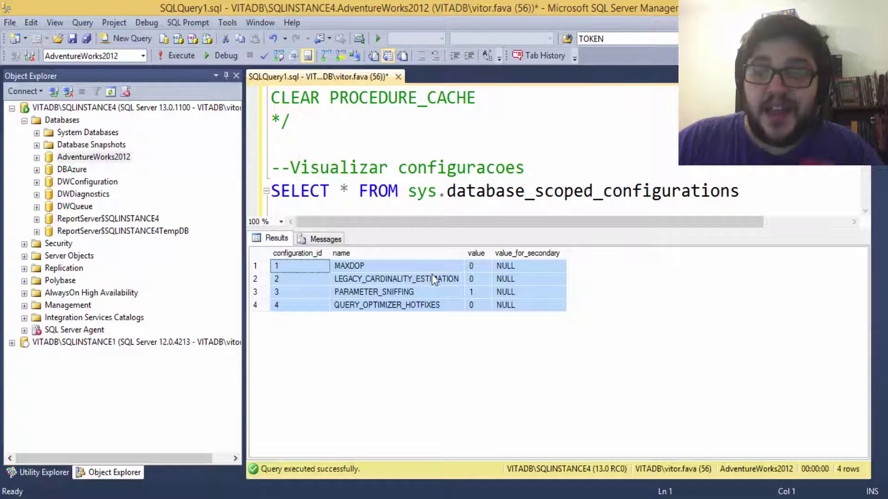
left_click(476, 267)
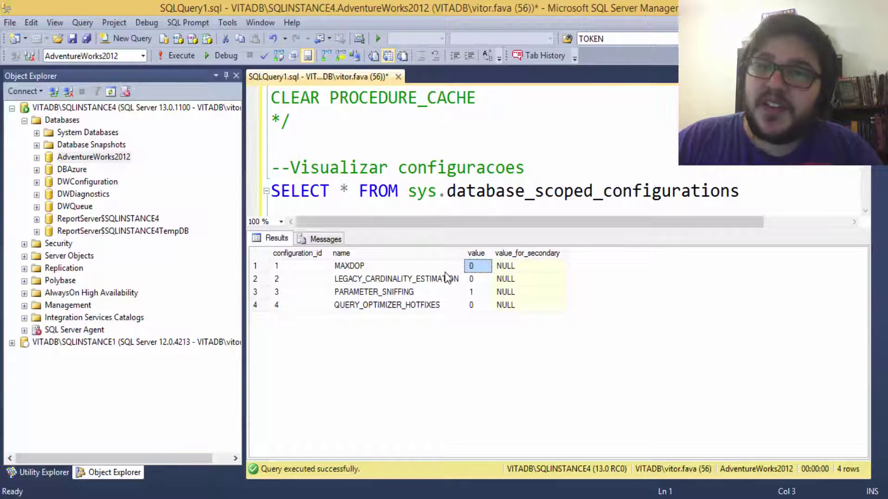
left_click(273, 266)
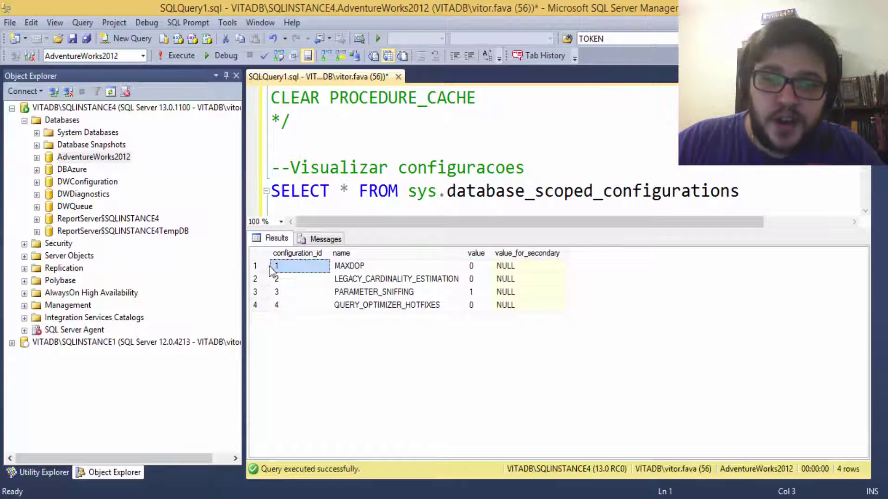
key("ctrl+a")
left_click(348, 266)
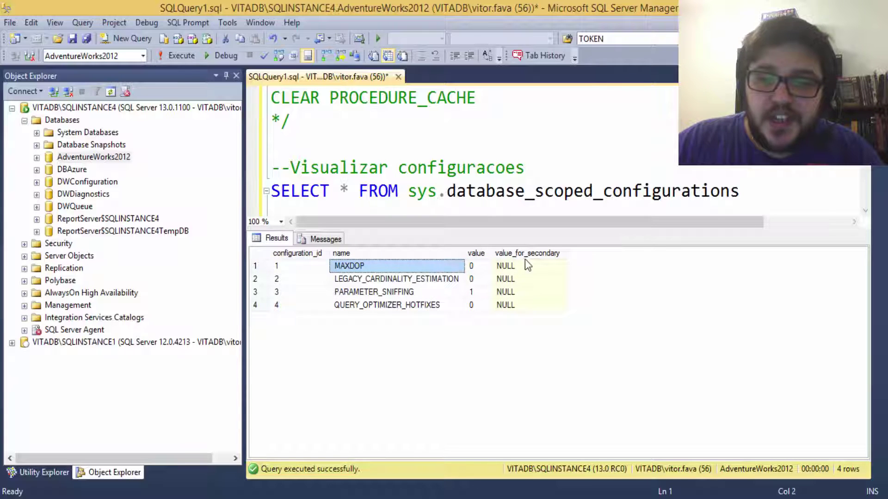
left_click(539, 267)
left_click_drag(538, 266, 270, 269)
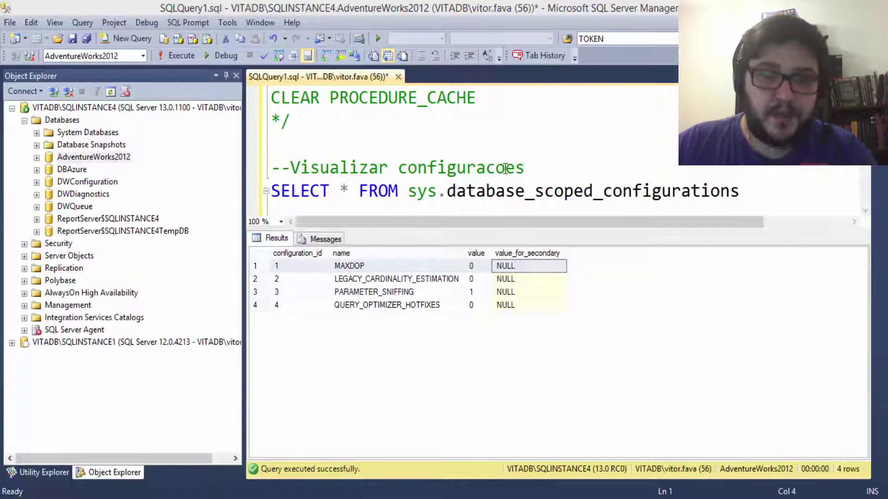
left_click(427, 169)
key("ctrl+r")
scroll(450, 204, "down", 1)
scroll(424, 220, "up", 2)
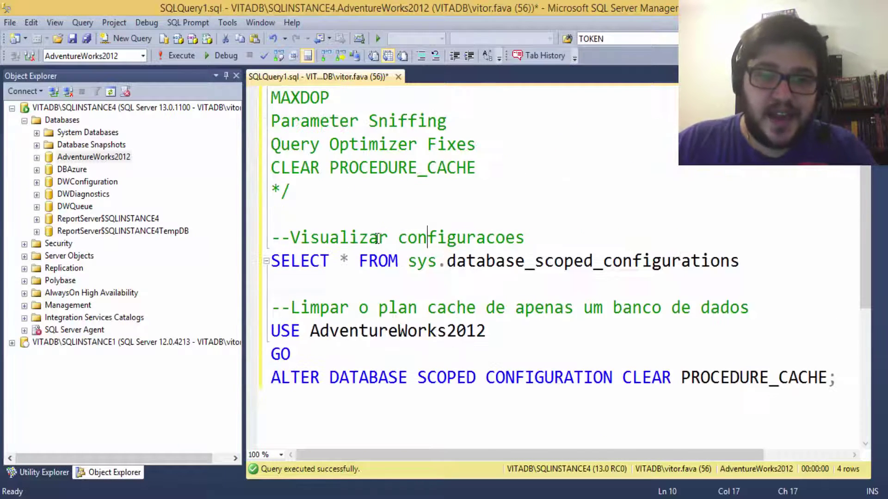
scroll(378, 238, "up", 1)
left_click(558, 239)
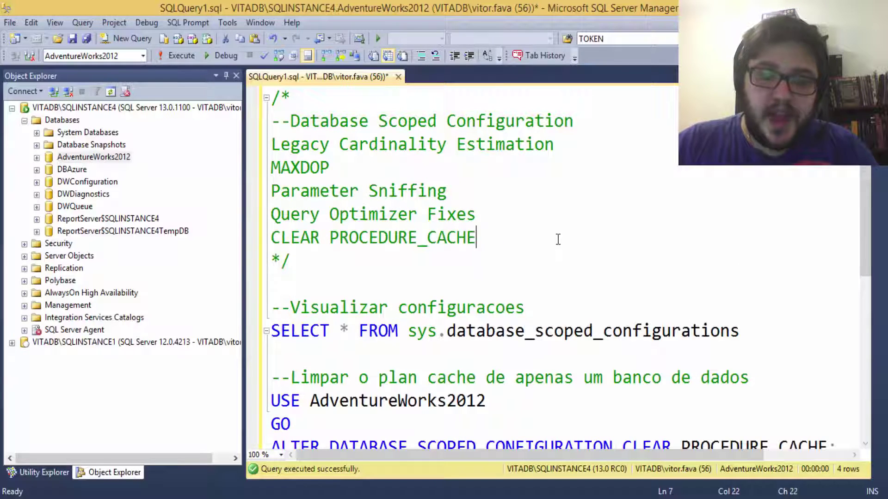
key("Return")
key("Return")
type("https://msdn.microsoft.com/en-us/library/mt629158.aspx")
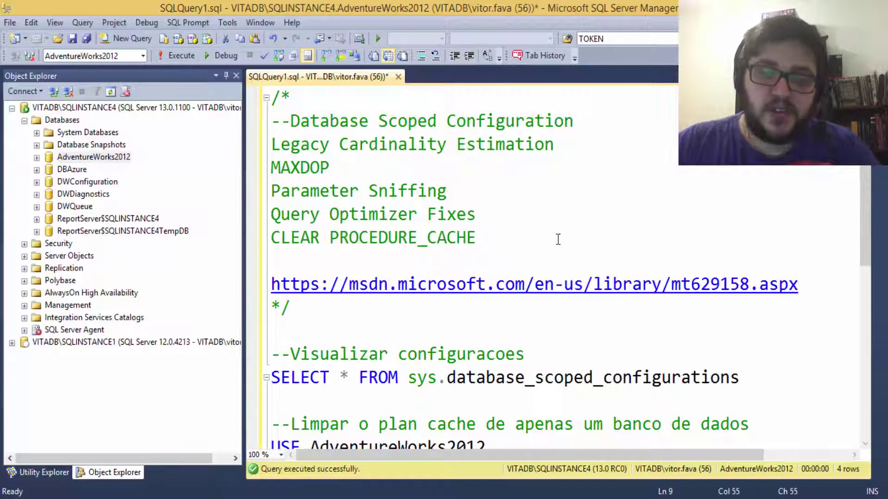
left_click(553, 335)
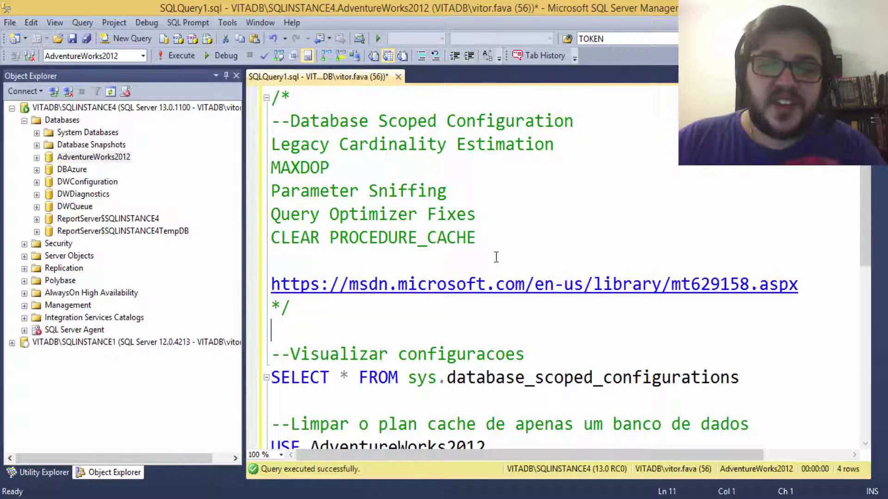
Review the option list in the opening comment, from CLEAR PROCEDURE_CACHE to MAXDOP and Parameter Sniffing, along with the statements below it.
left_click_drag(490, 244, 378, 214)
left_click(300, 171)
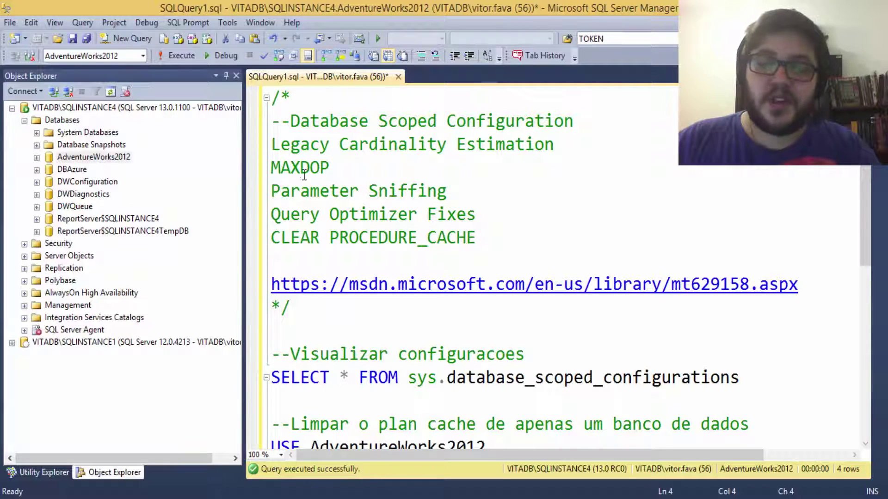
scroll(390, 198, "down", 2)
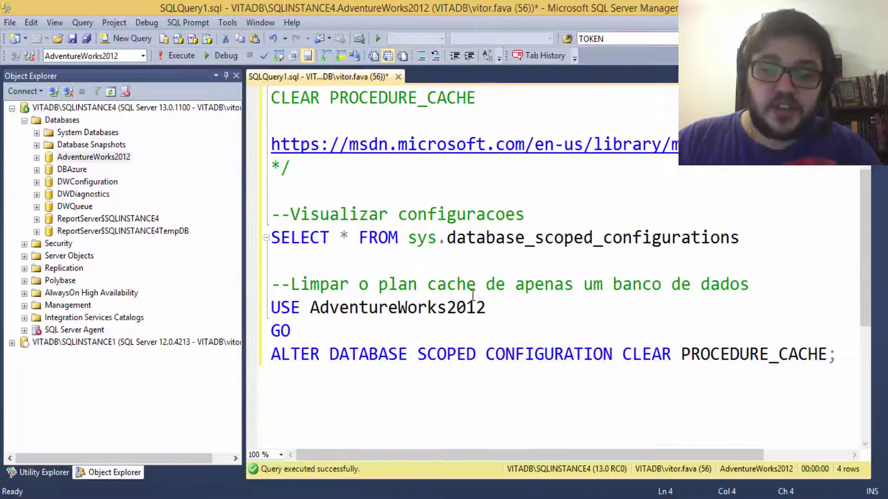
scroll(310, 189, "up", 2)
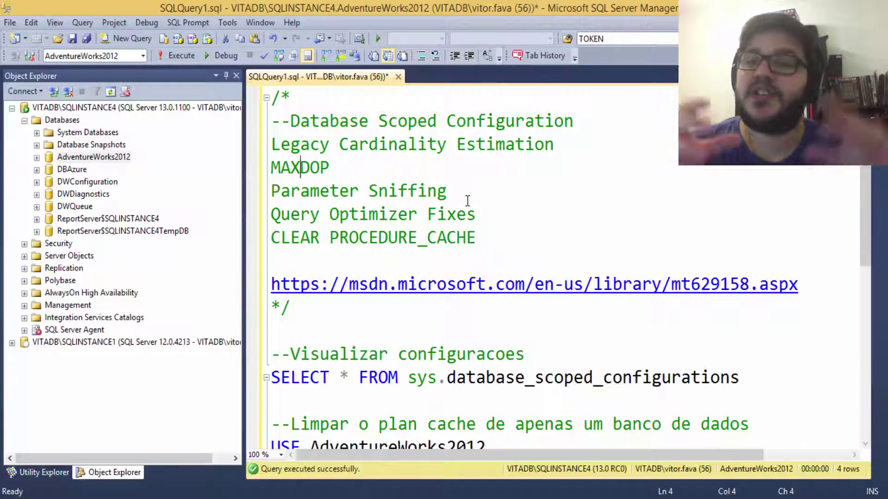
left_click(468, 201)
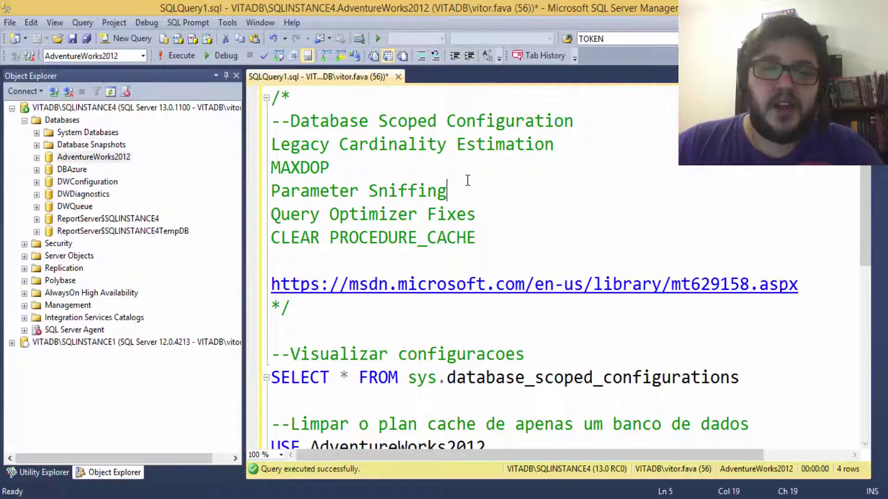